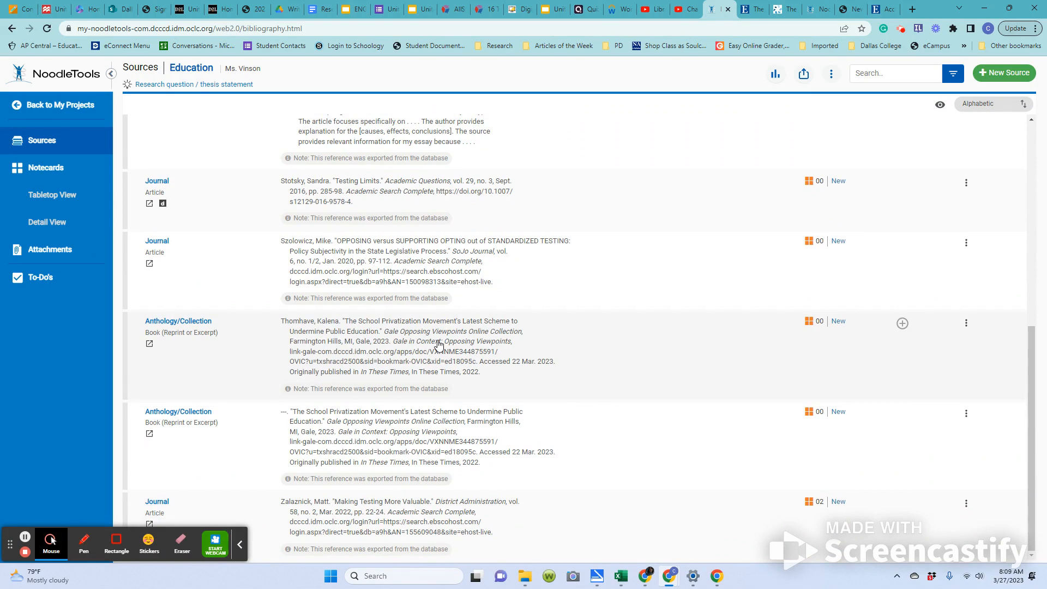
Delete the duplicate bibliography entry for "The School Privatization Movement's Latest Scheme to Undermine Public Education."
left_click(966, 416)
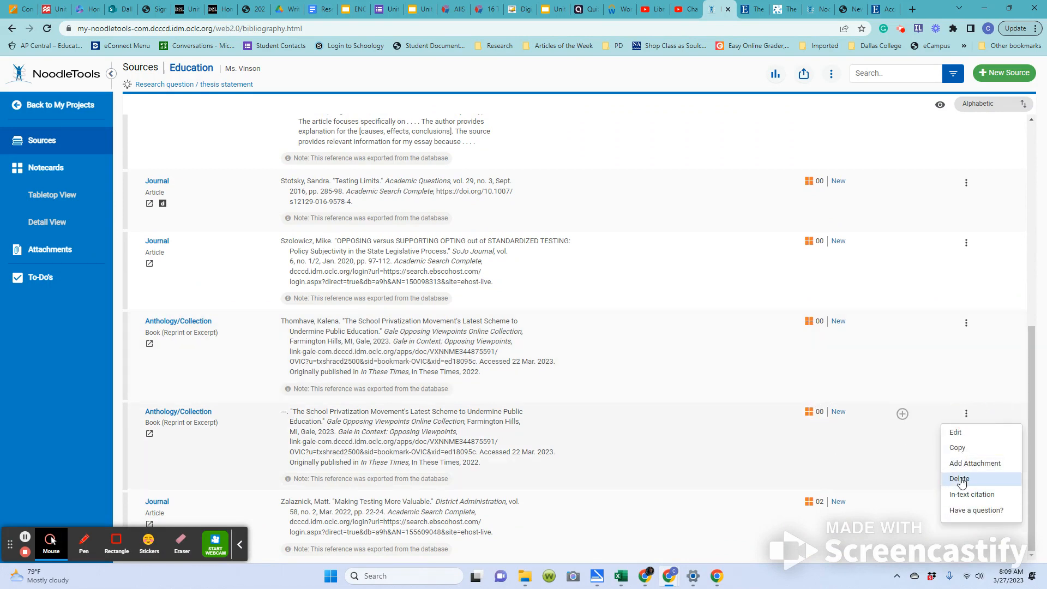
left_click(960, 480)
left_click(646, 253)
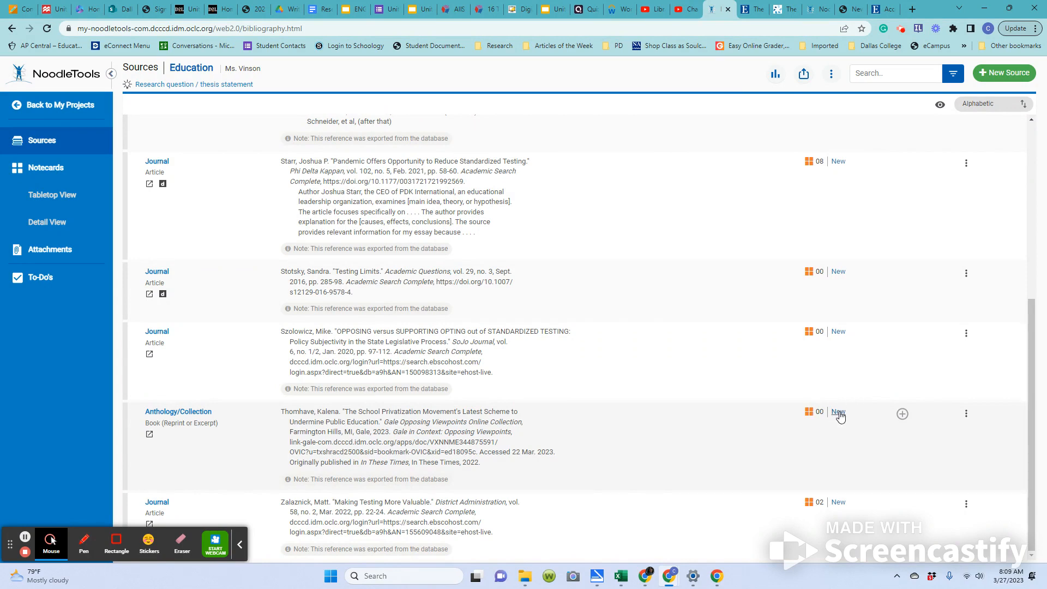
Create a new notecard for the remaining source "The School Privatization Movement's Latest Scheme to Undermine Public Education."
left_click(838, 413)
left_click(838, 413)
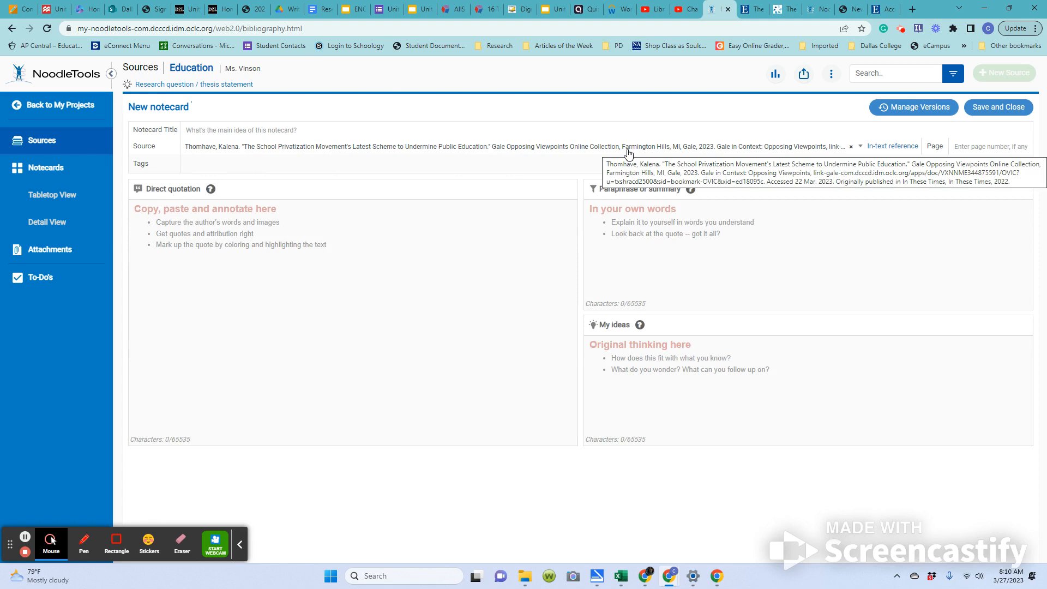
left_click(953, 147)
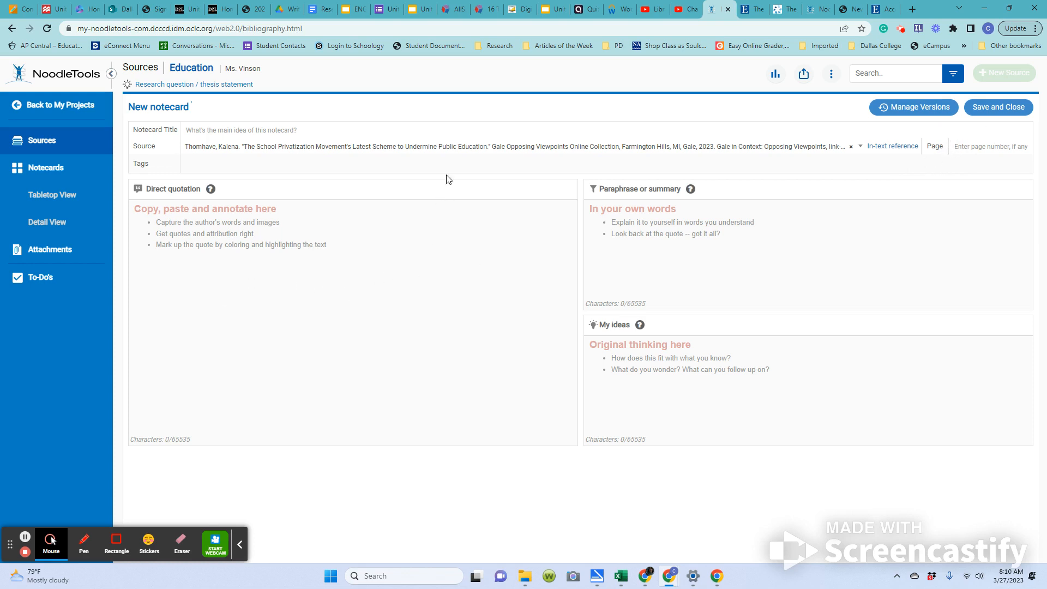
Skim the Gale article on the school privatization movement from its title through the "Vouchers by Another Name" section for a quotable passage
left_click(756, 13)
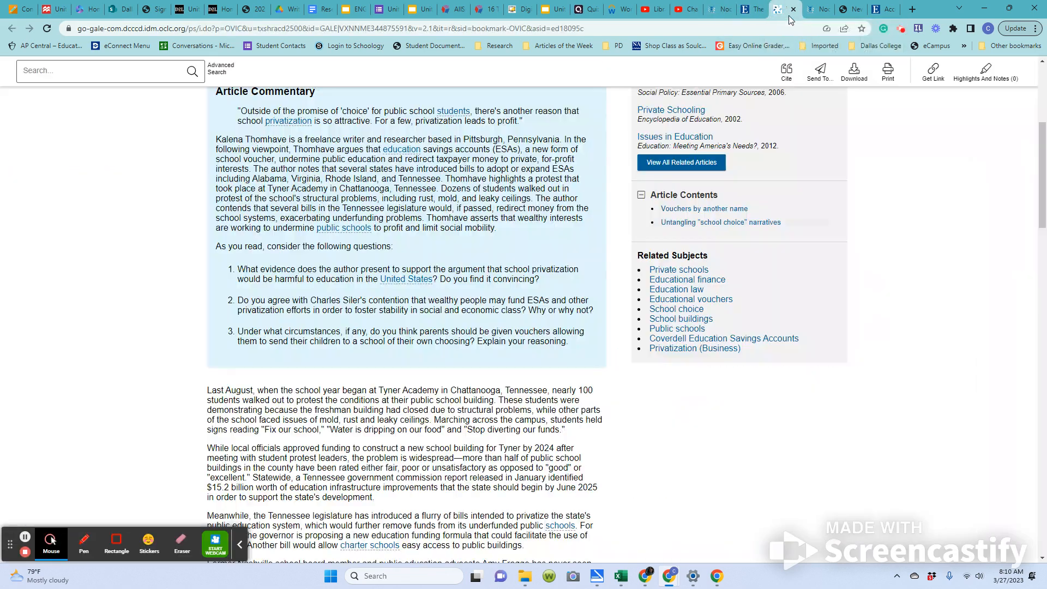
left_click(788, 14)
scroll(131, 240, "up", 5)
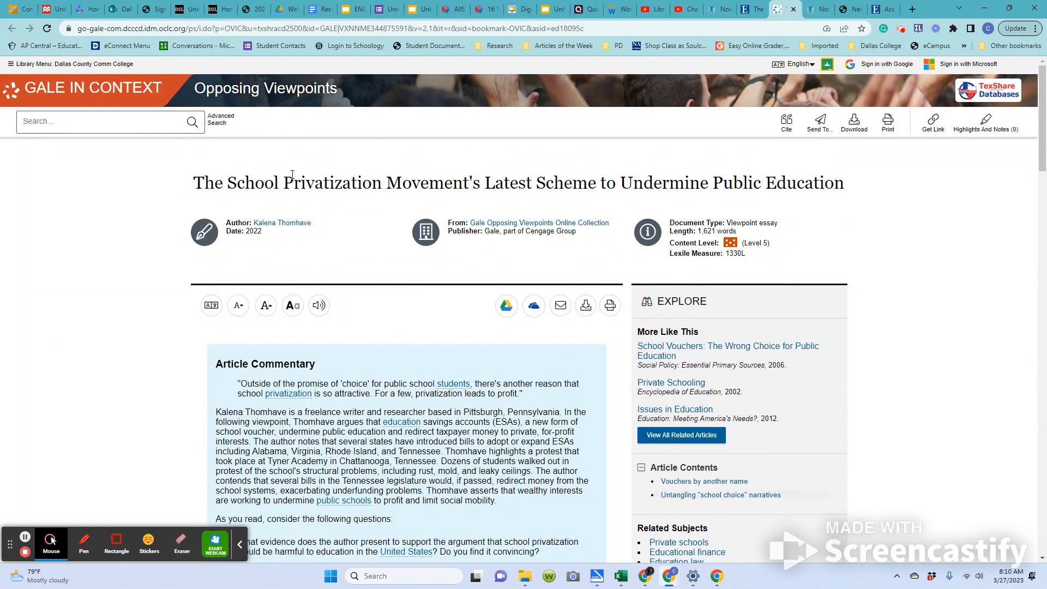
scroll(375, 260, "down", 2)
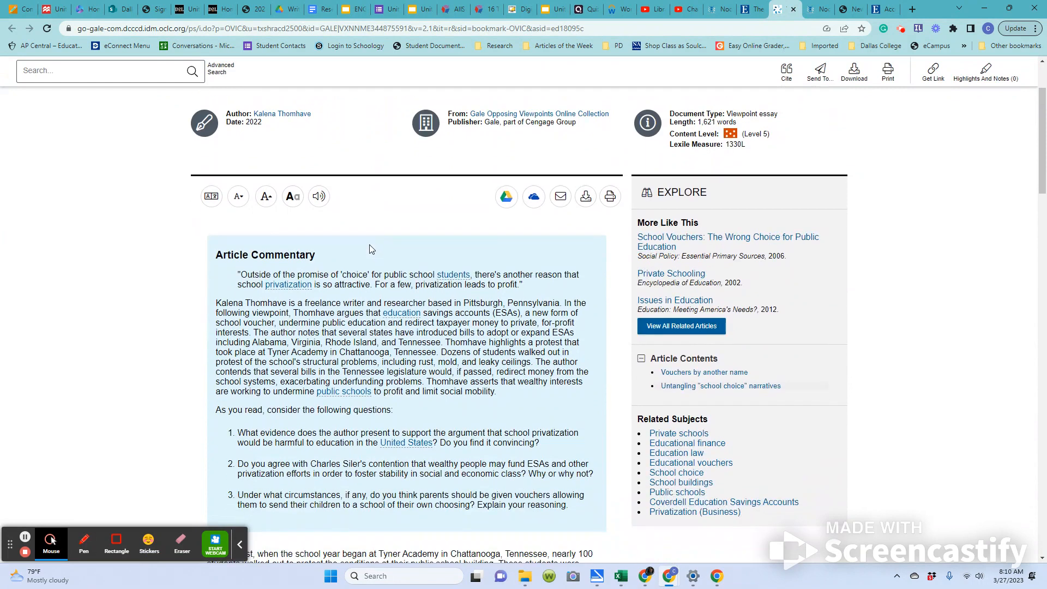
scroll(371, 249, "down", 3)
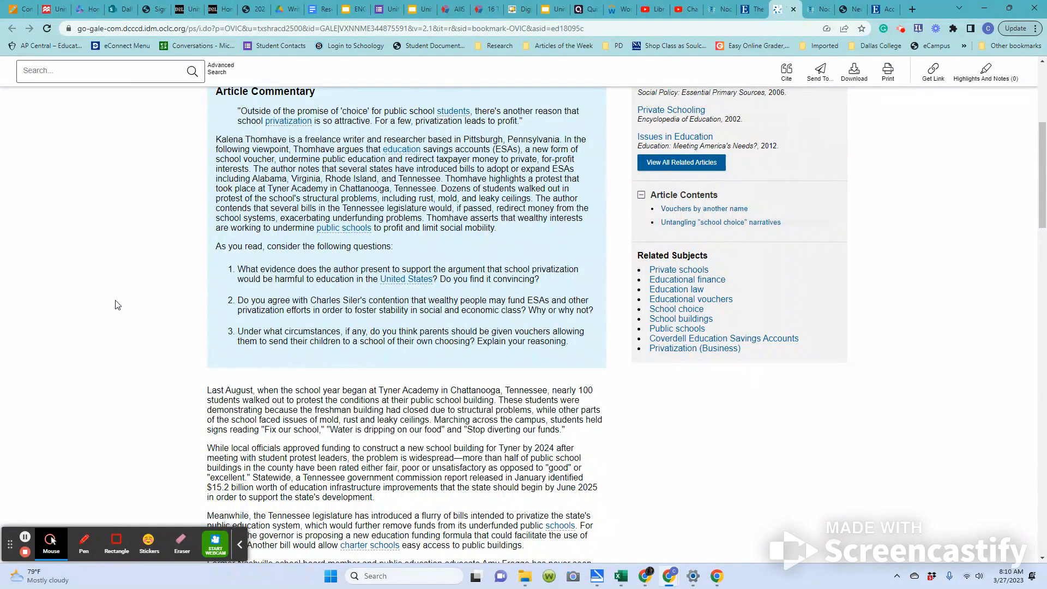
scroll(146, 373, "down", 3)
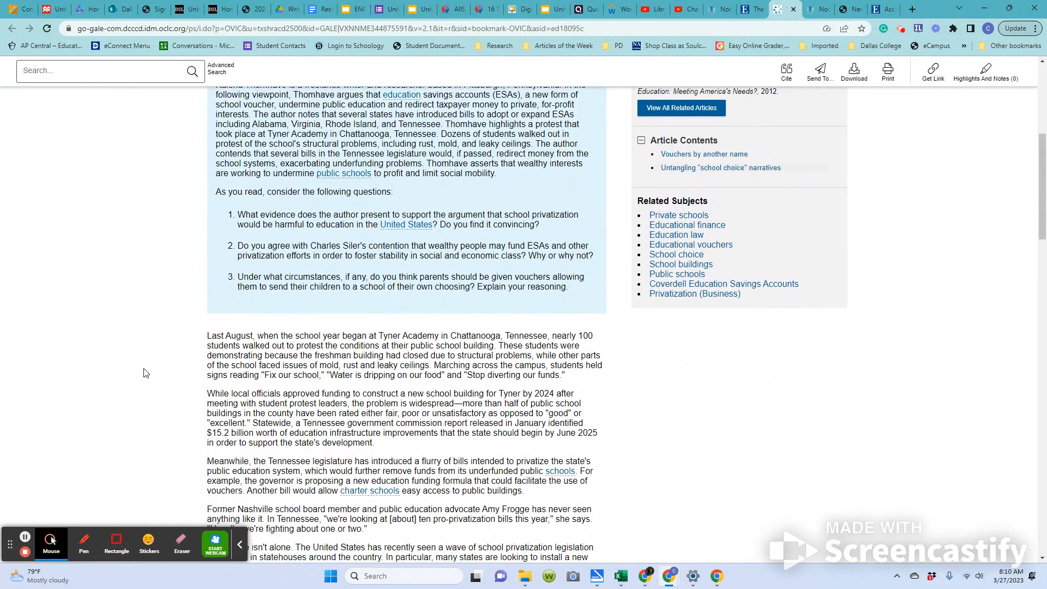
scroll(146, 373, "down", 6)
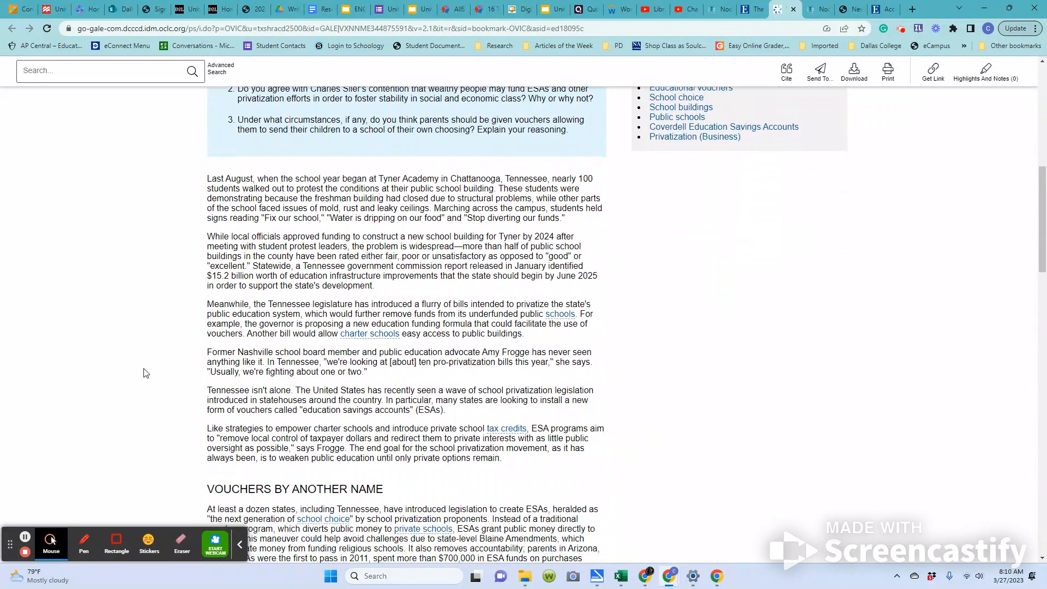
scroll(146, 373, "down", 2)
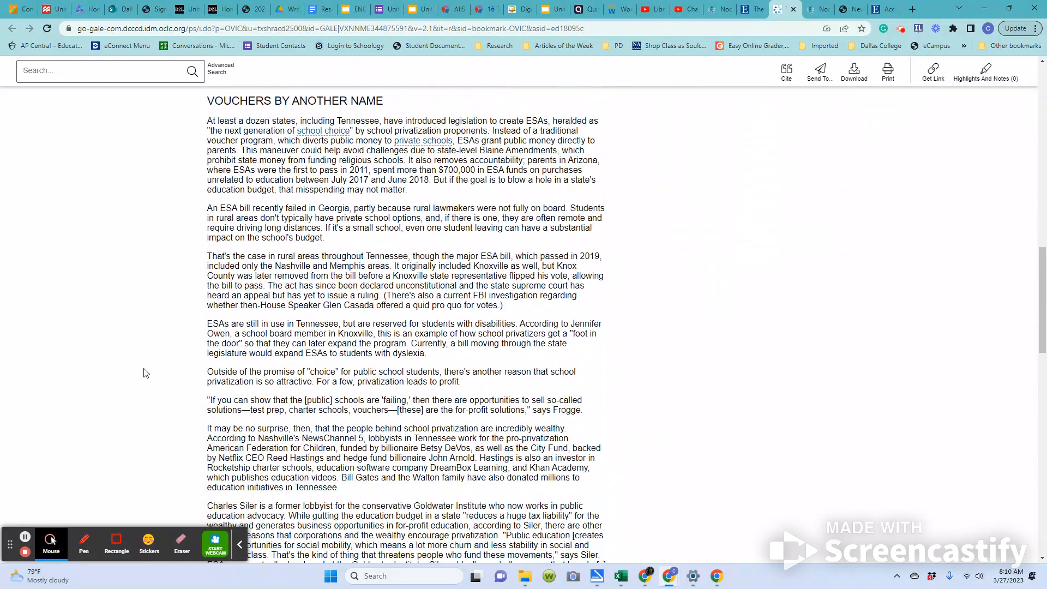
scroll(285, 285, "up", 5)
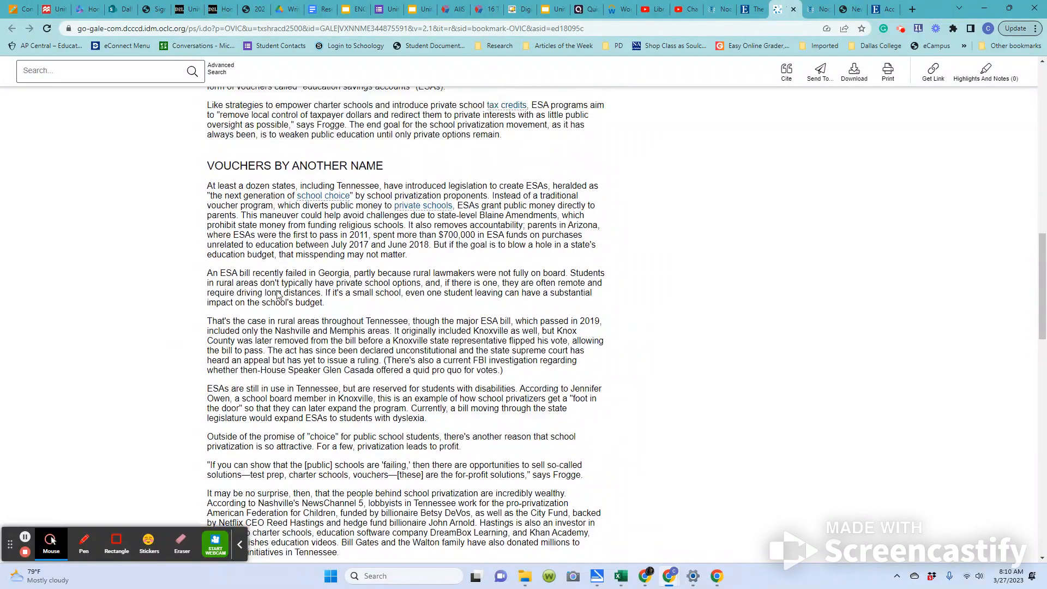
scroll(284, 285, "up", 5)
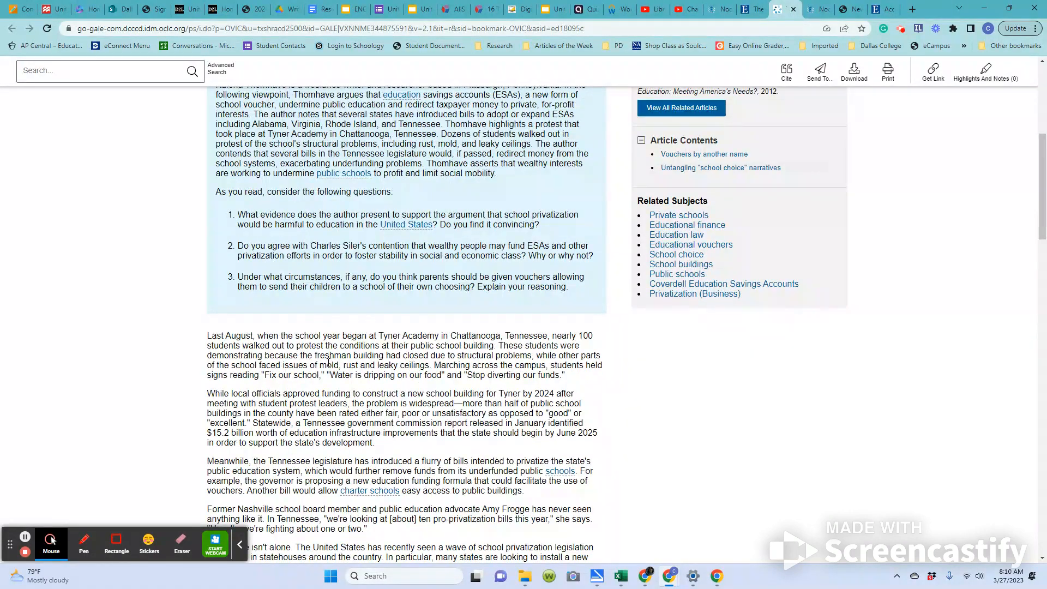
scroll(331, 372, "down", 5)
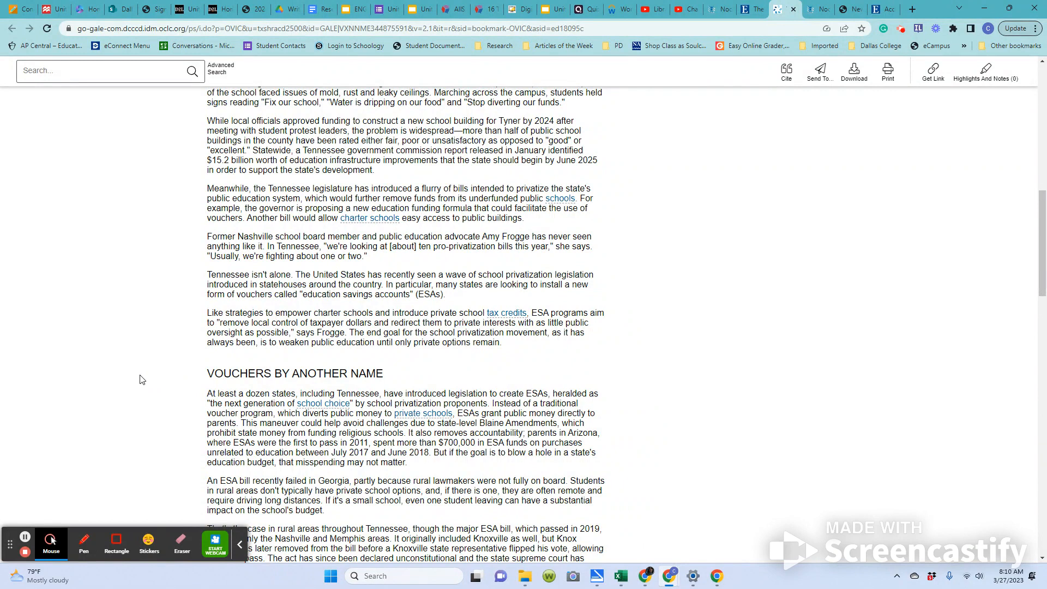
scroll(143, 379, "down", 4)
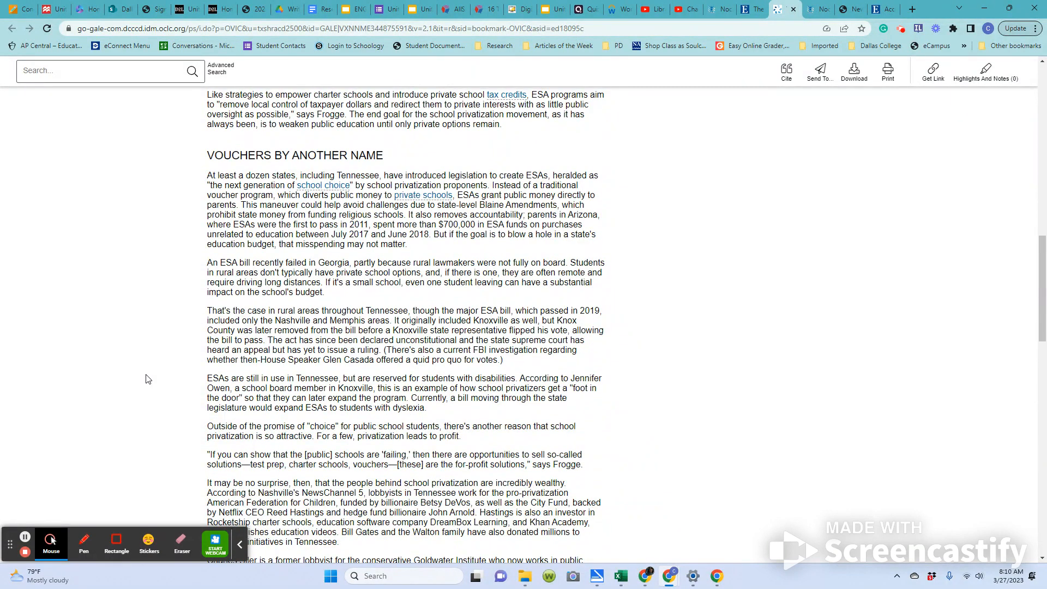
scroll(147, 379, "down", 1)
scroll(150, 378, "down", 3)
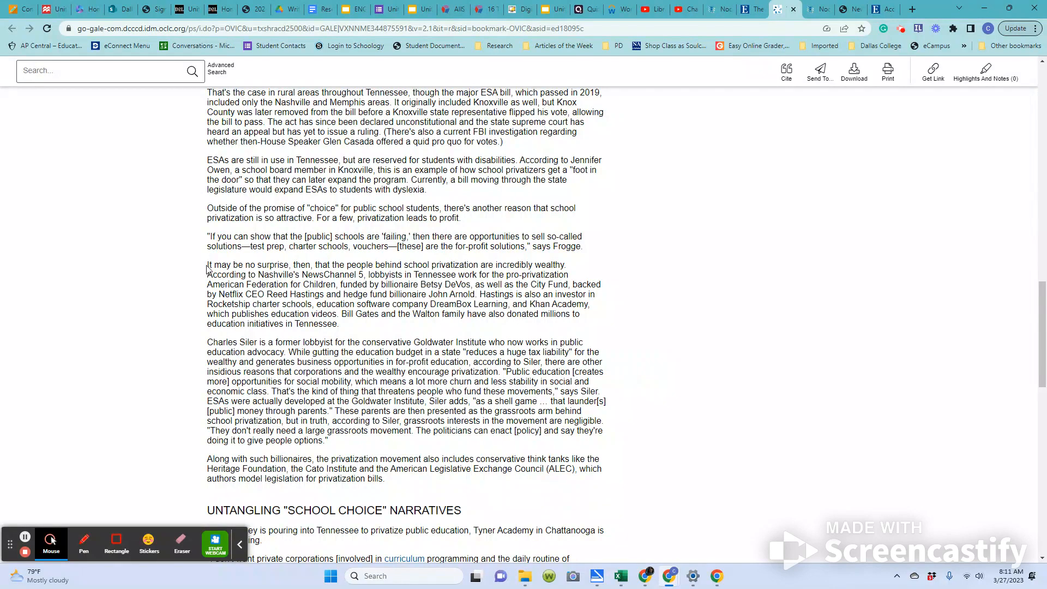
Copy the first two sentences of the article paragraph beginning "It may be no surprise, then" into the notecard's Direct quotation section
left_click_drag(209, 266, 480, 295)
key("ctrl+c")
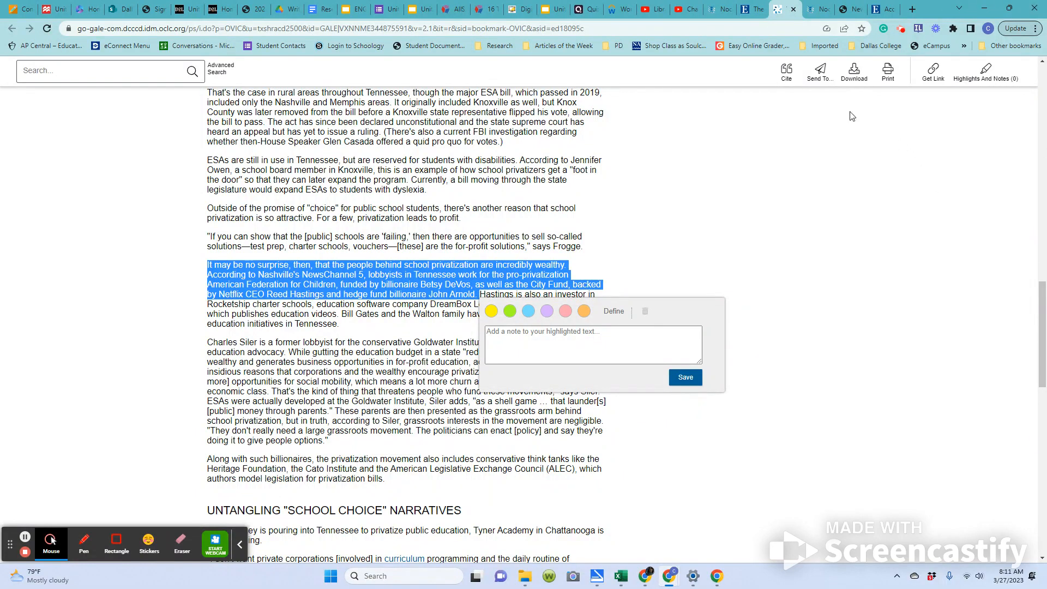
left_click(719, 10)
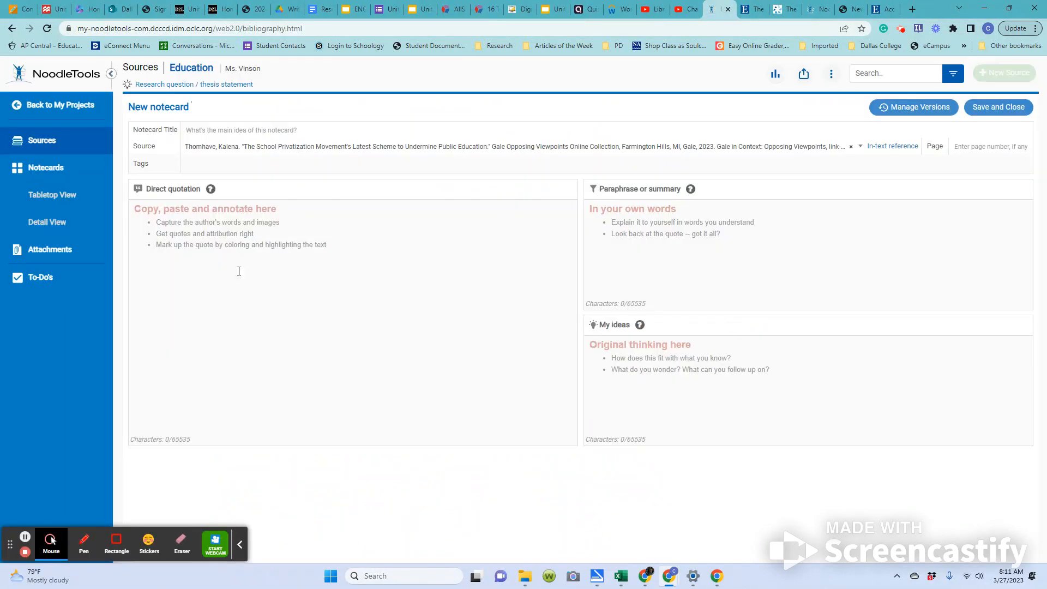
left_click(137, 211)
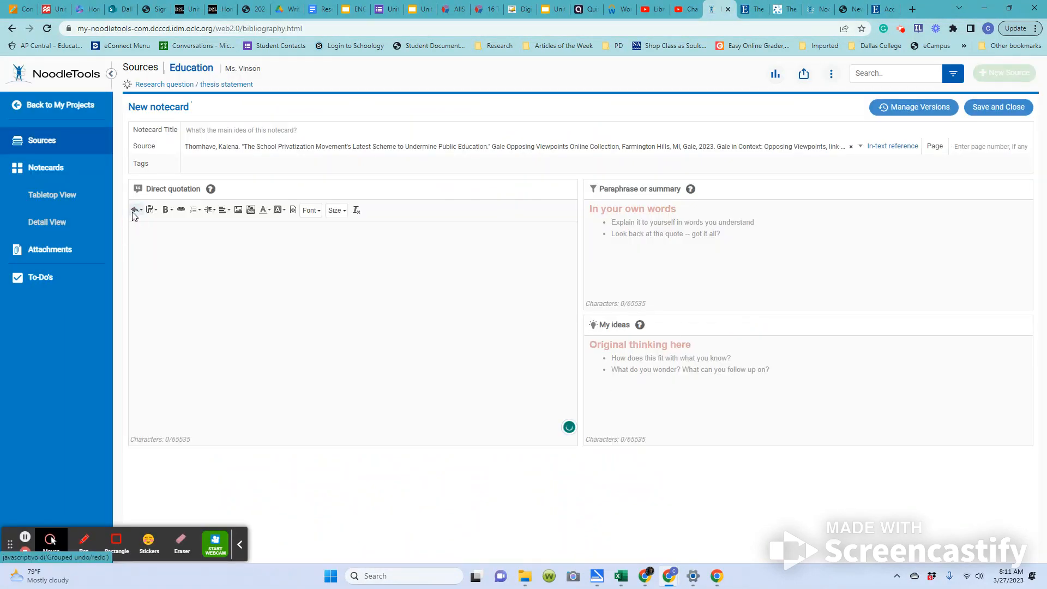
key("ctrl+v")
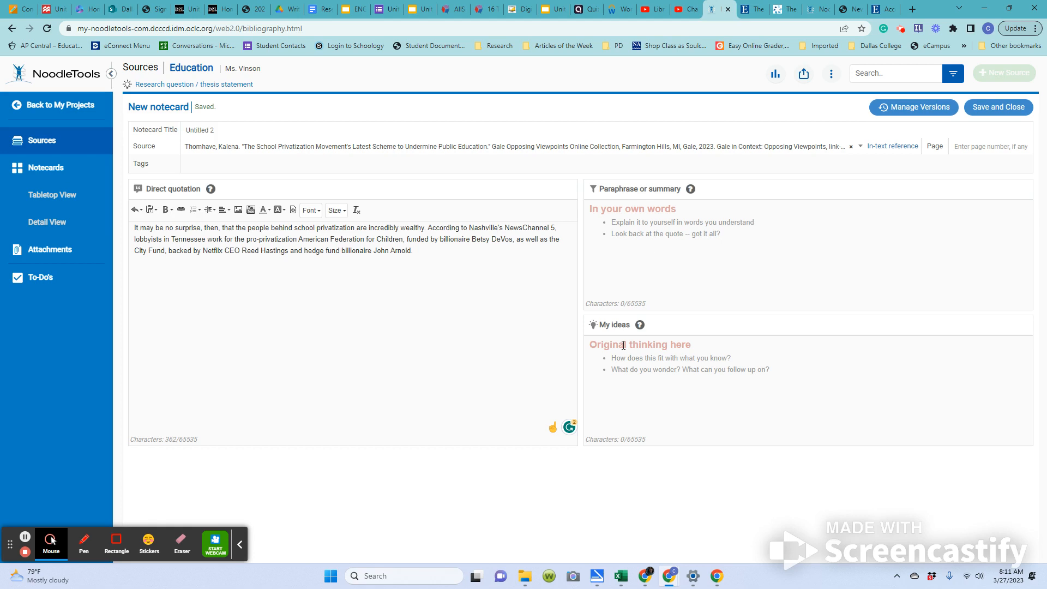
Enter "This article is specifically talking Tennessee" in the notecard's My ideas section
left_click(592, 346)
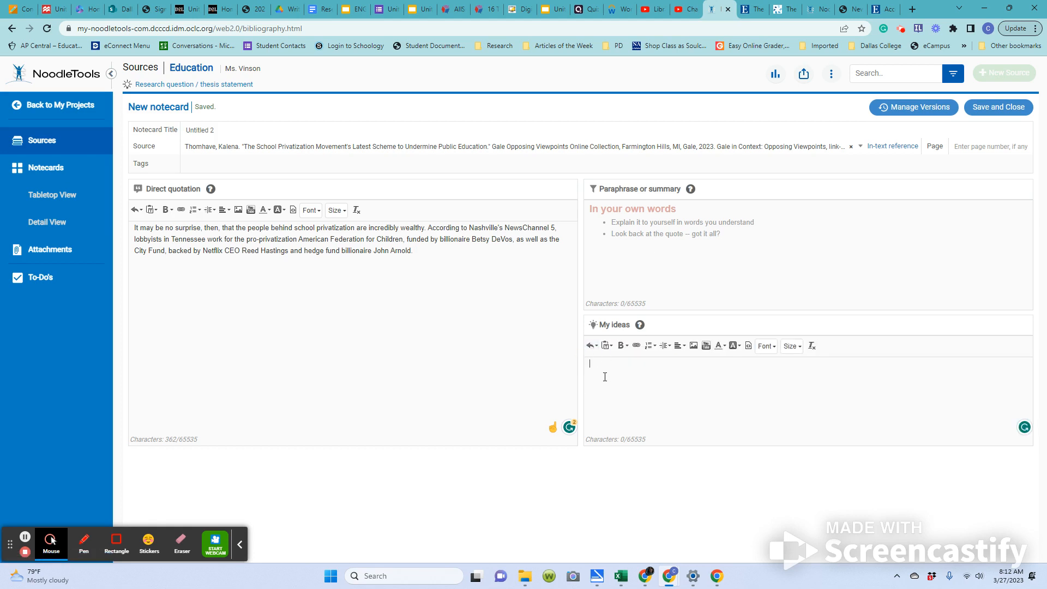
type("This a")
type("rticle is ")
type("speci")
type("fically talking T")
type("ennesse")
type("ee")
Add "Who might be the big-money donors in Texas who are behind the scenes for vouchers?" as a second sentence, then save and close the notecard
type(". Who")
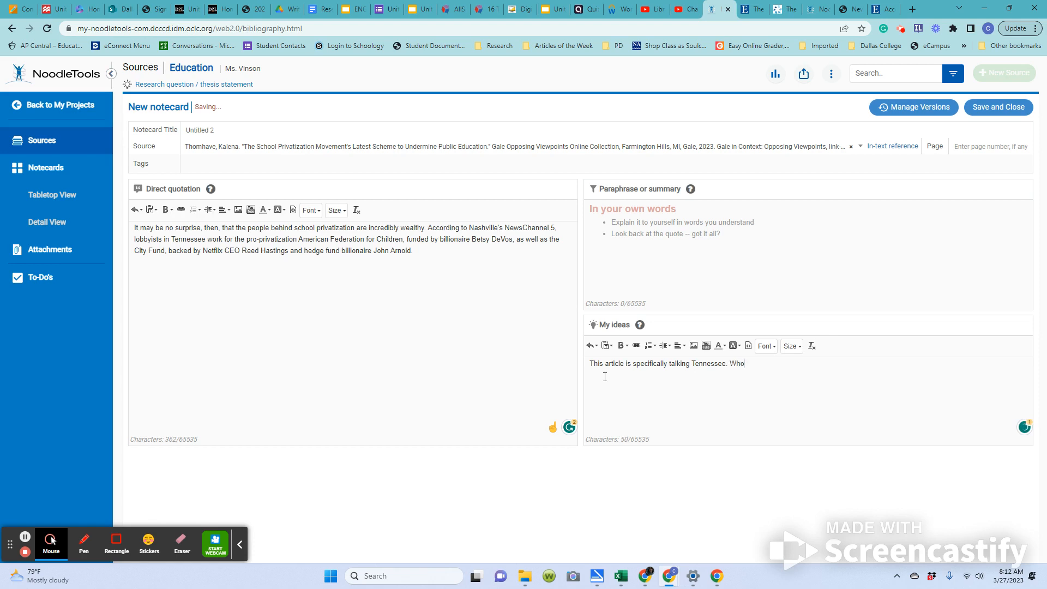
type(" might be the big money donors in Texas who are")
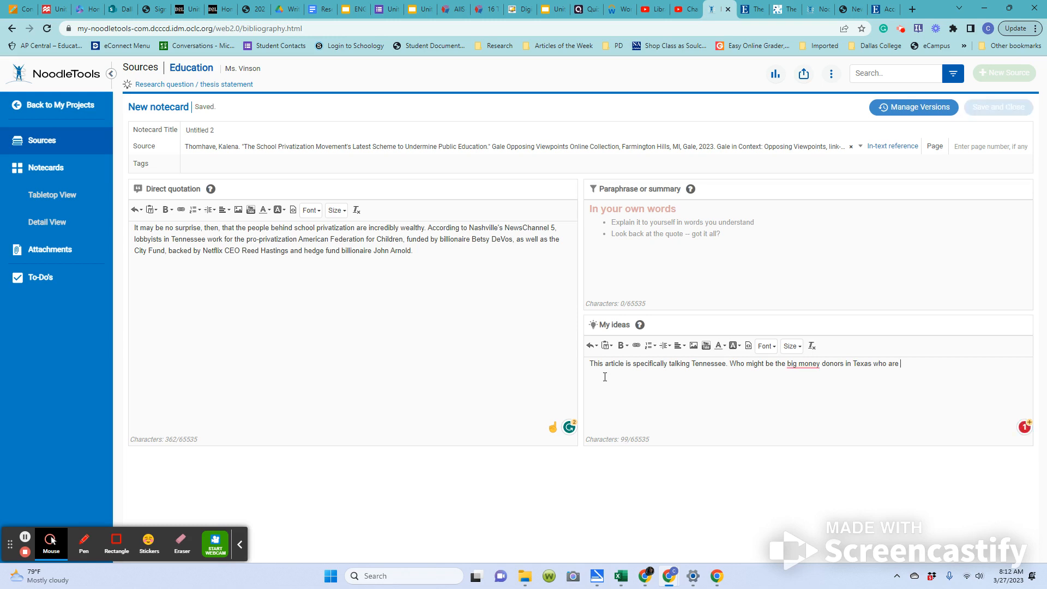
type("behind th es")
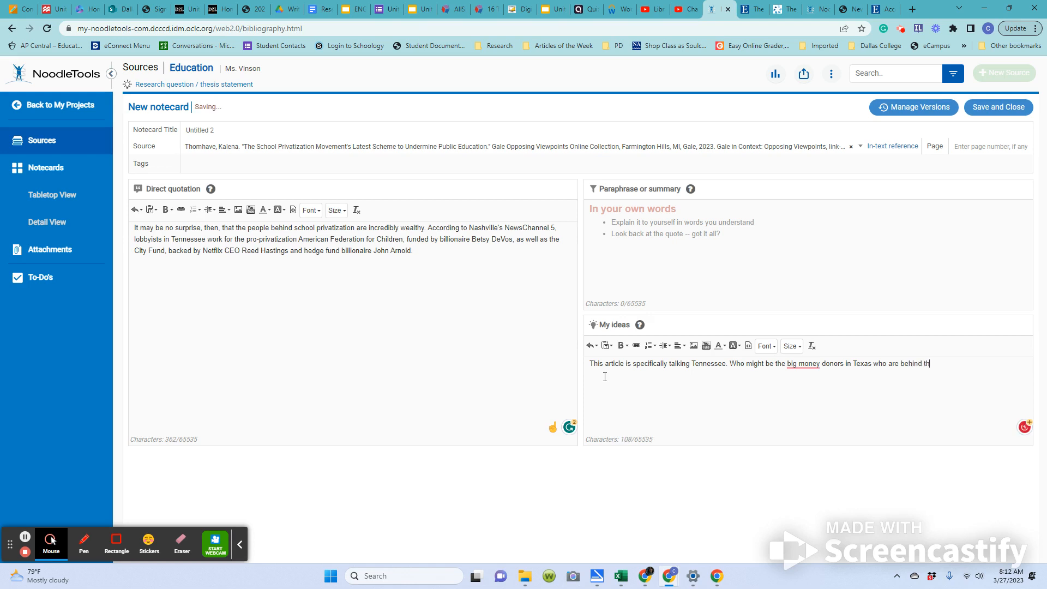
type("e scenes for vouche")
mouse_move(799, 372)
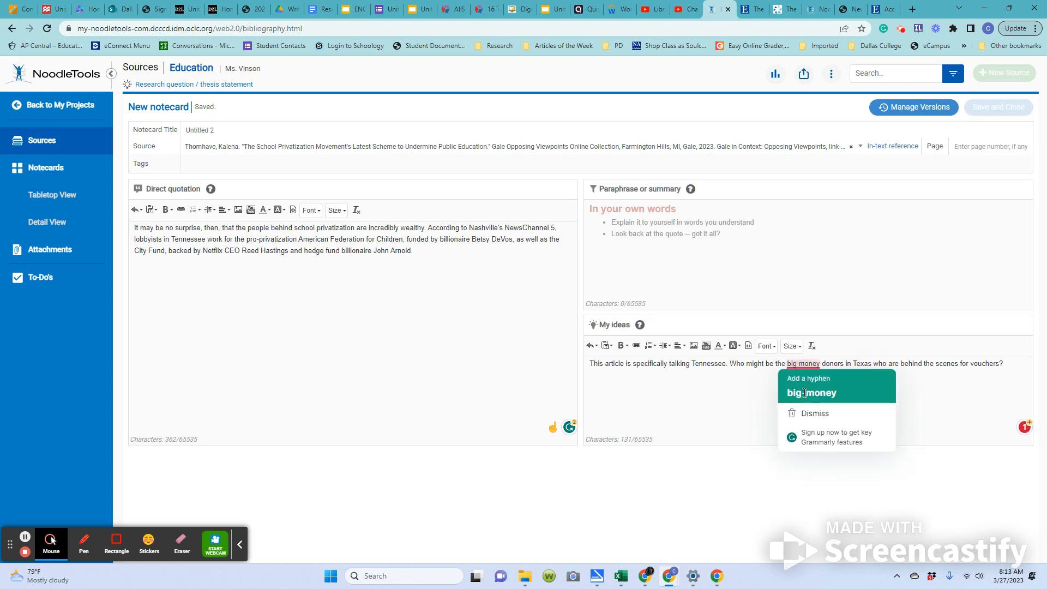
left_click(796, 391)
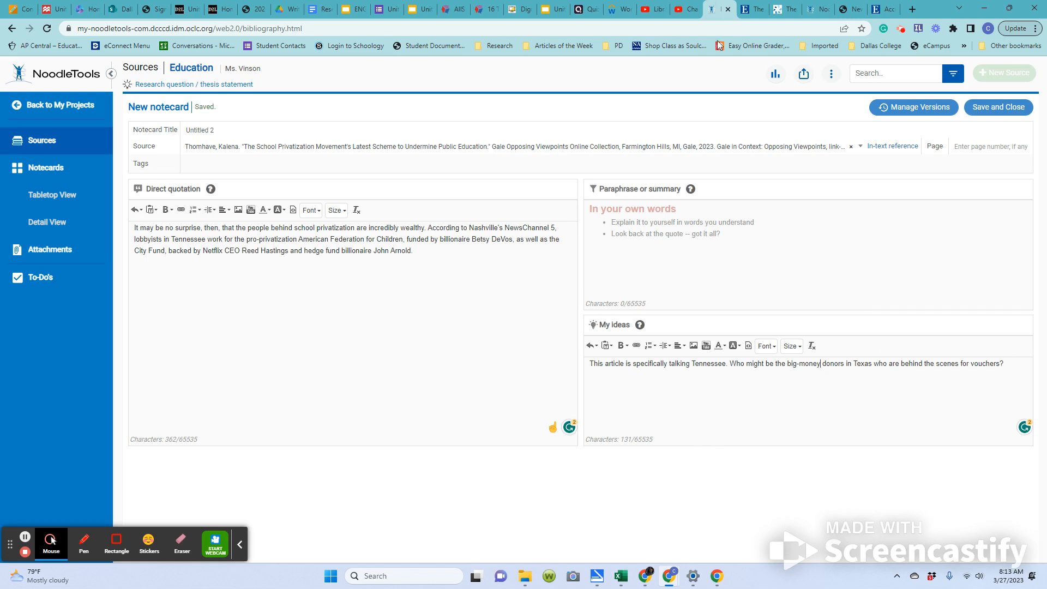
left_click(992, 110)
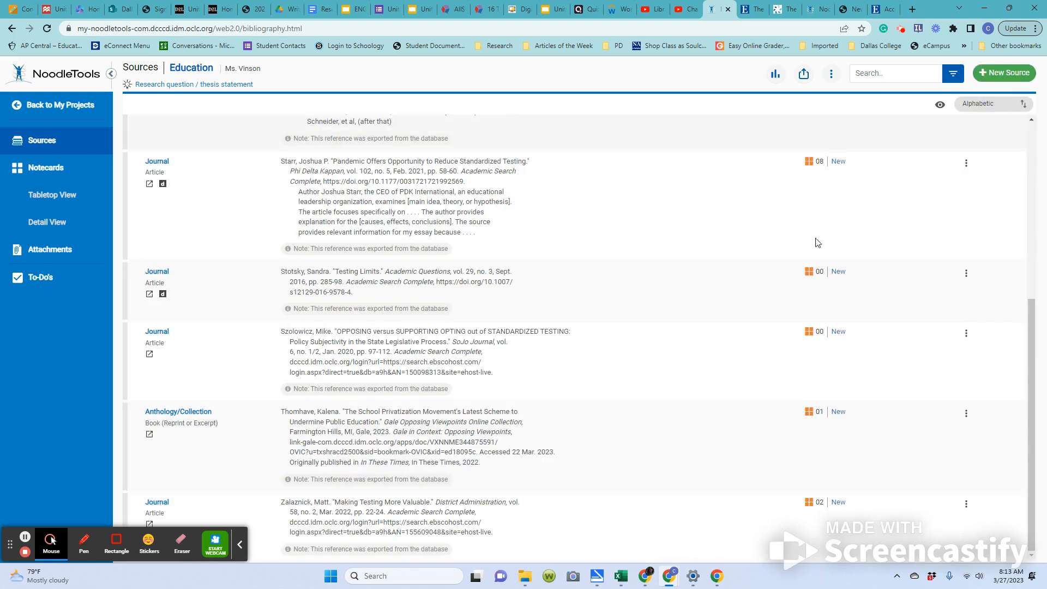
Skim the opening pages of the EBSCO article "The Civic Dimension of School Voucher Programs"
left_click(778, 10)
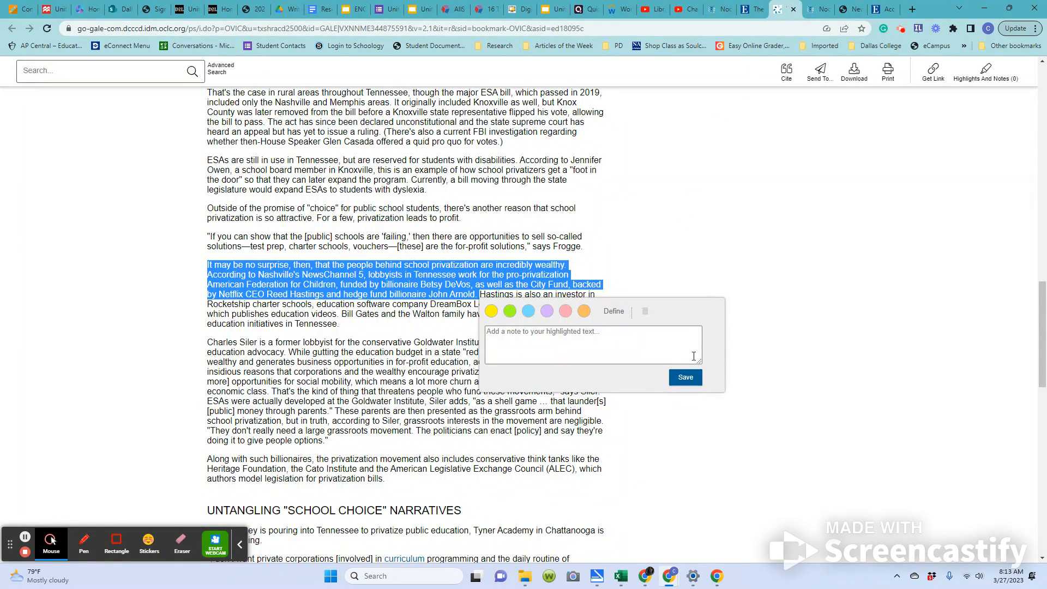
left_click(748, 198)
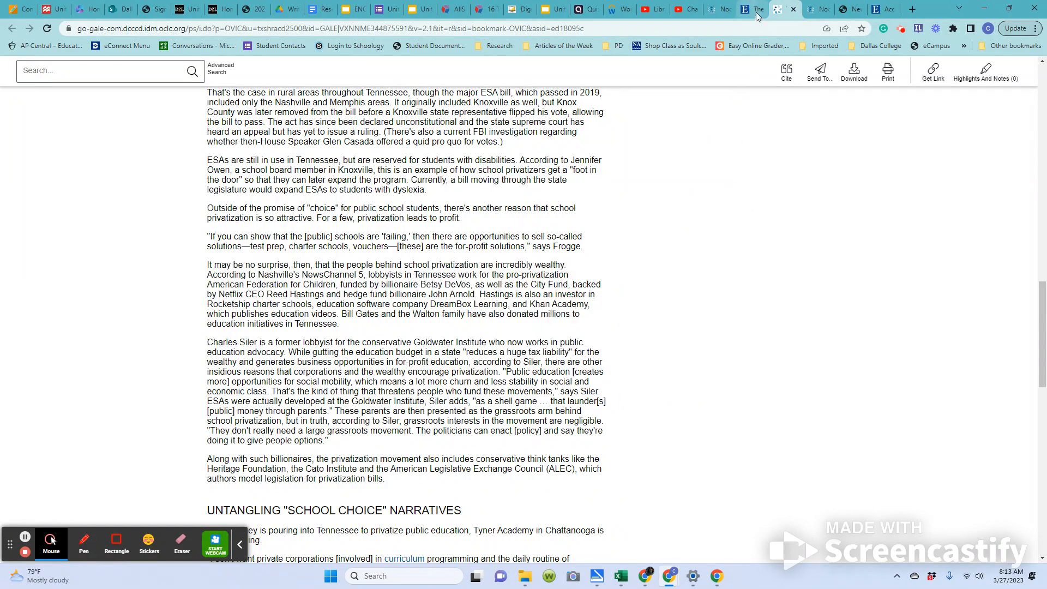
left_click(753, 10)
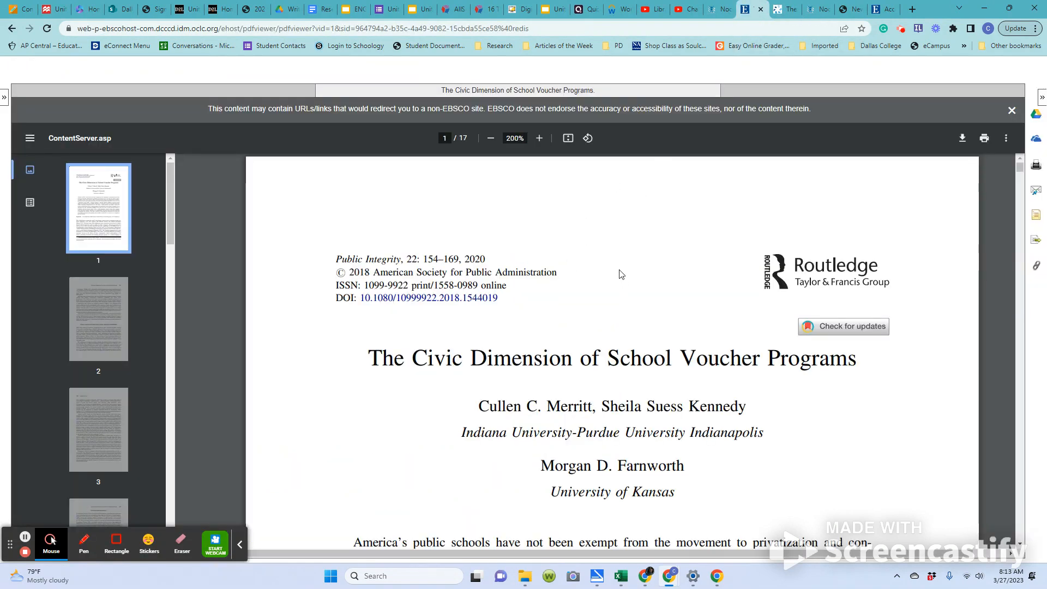
scroll(622, 272, "down", 3)
scroll(622, 273, "down", 15)
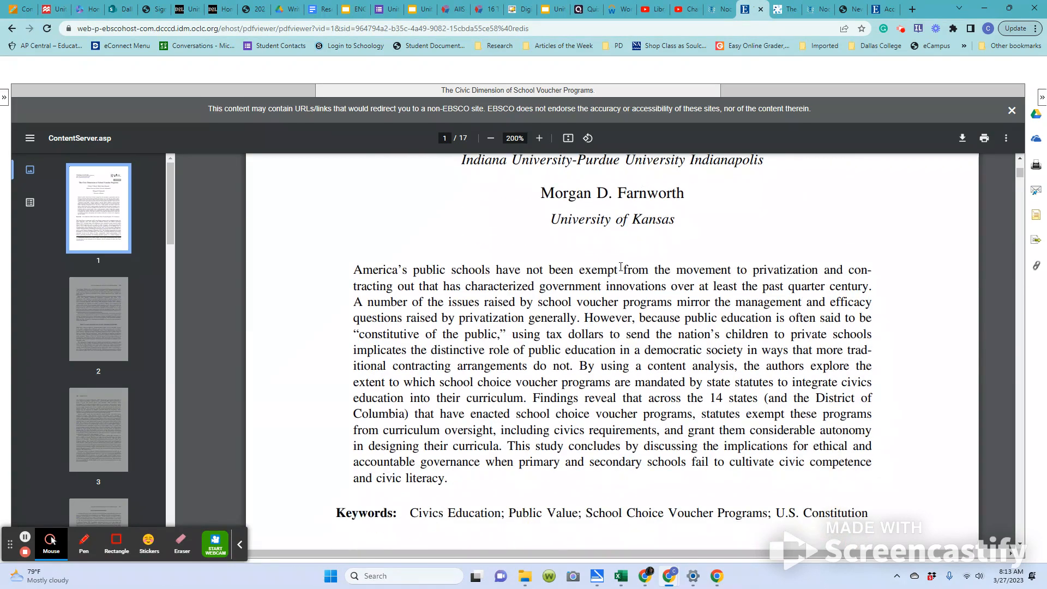
scroll(622, 264, "down", 15)
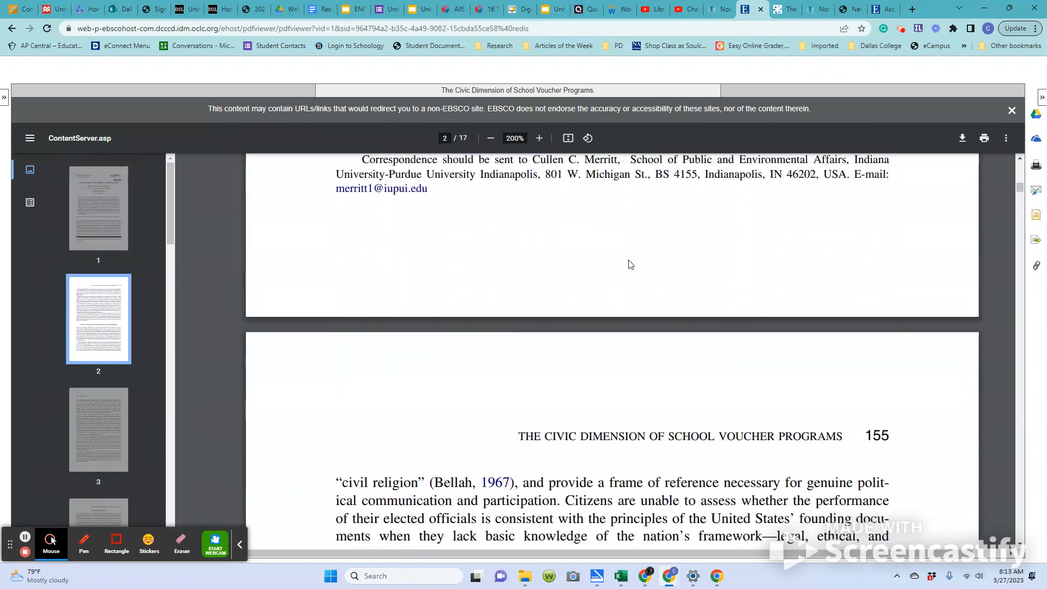
scroll(633, 266, "down", 8)
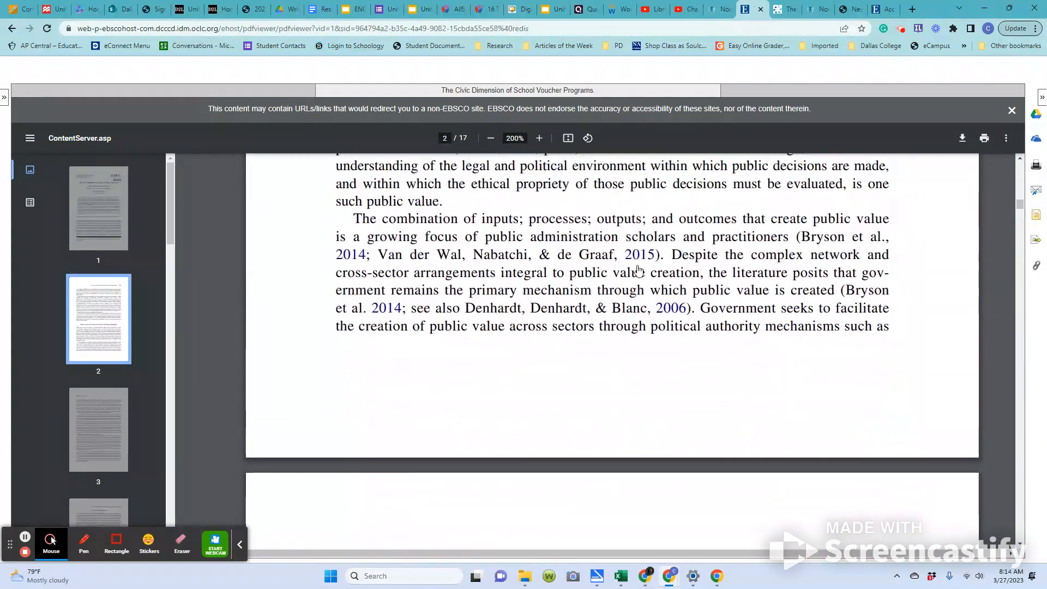
scroll(638, 268, "up", 12)
scroll(638, 268, "up", 20)
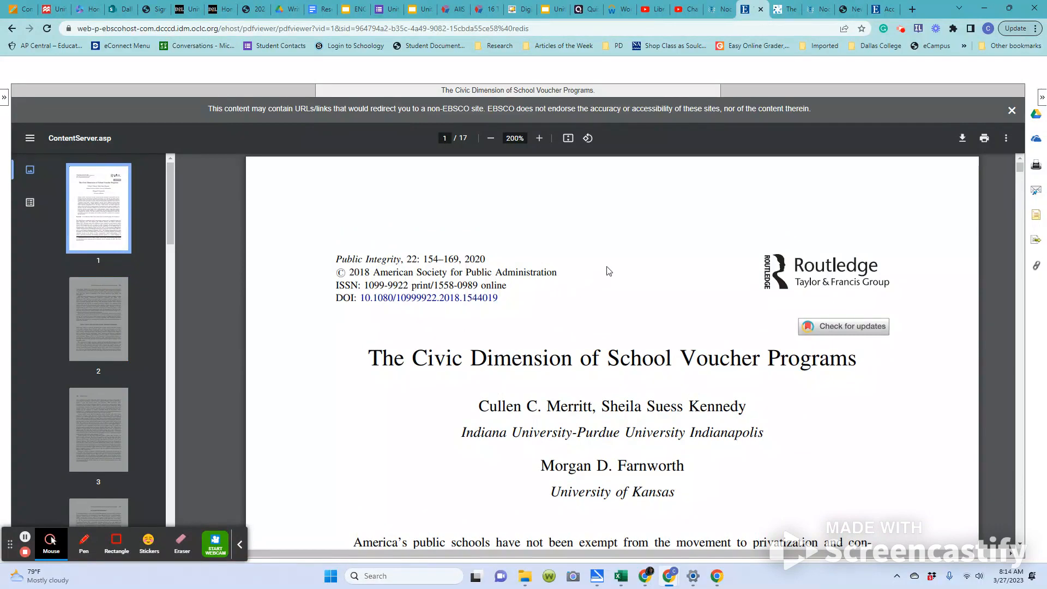
Check the running header and printed page number on the voucher article's second page, then return to its title page
scroll(608, 271, "down", 9)
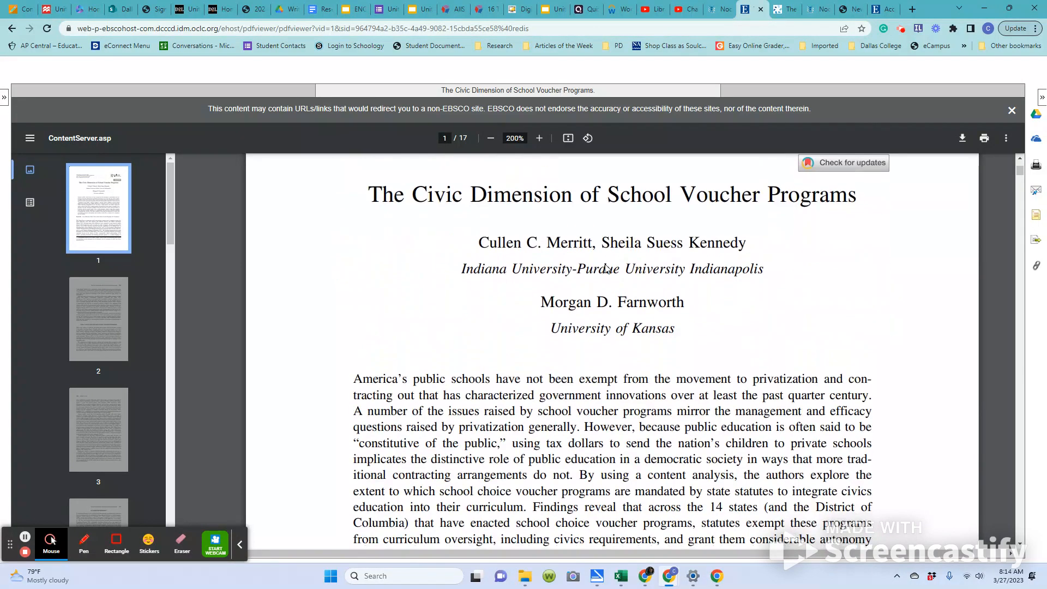
scroll(608, 265, "down", 10)
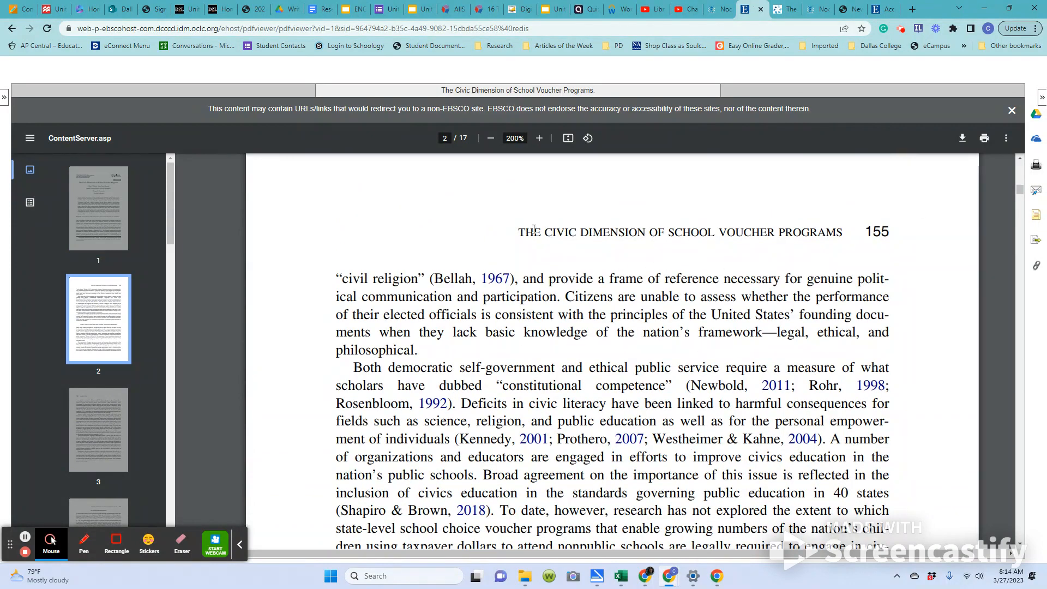
left_click_drag(518, 232, 844, 233)
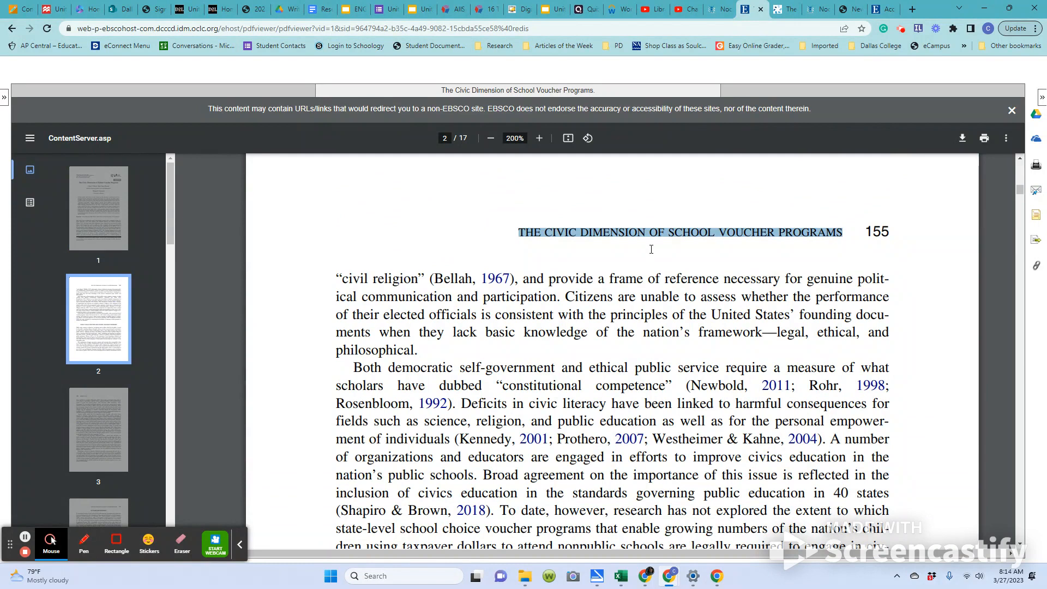
left_click(862, 232)
double_click(872, 231)
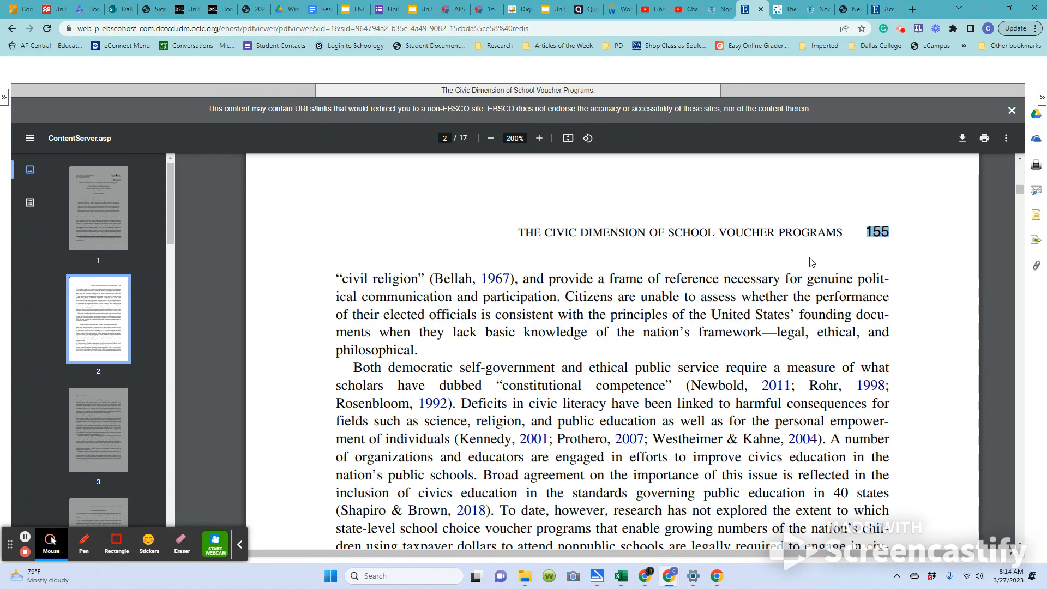
scroll(811, 262, "up", 10)
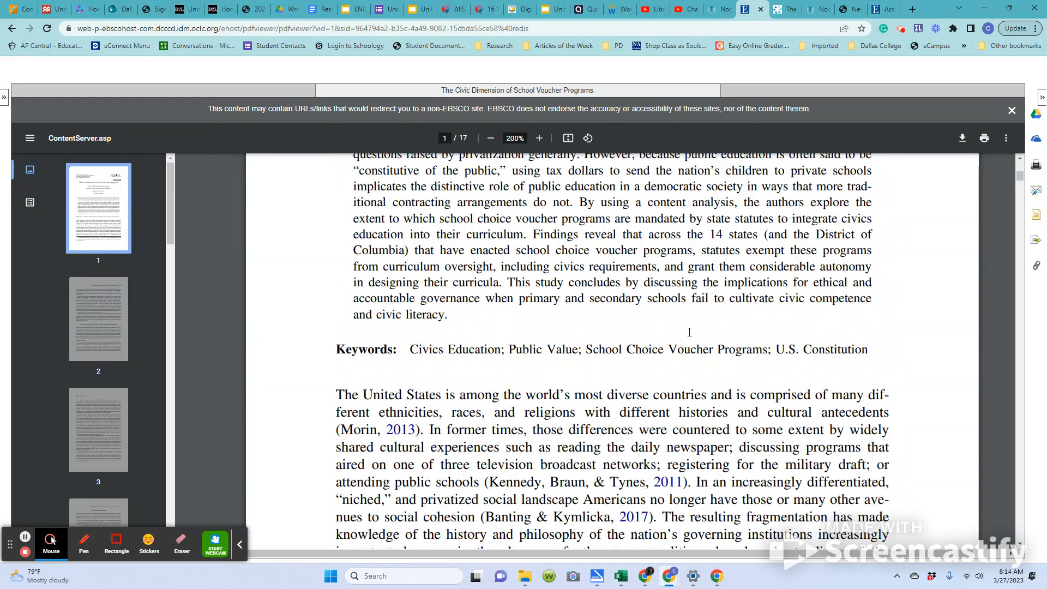
scroll(688, 327, "up", 5)
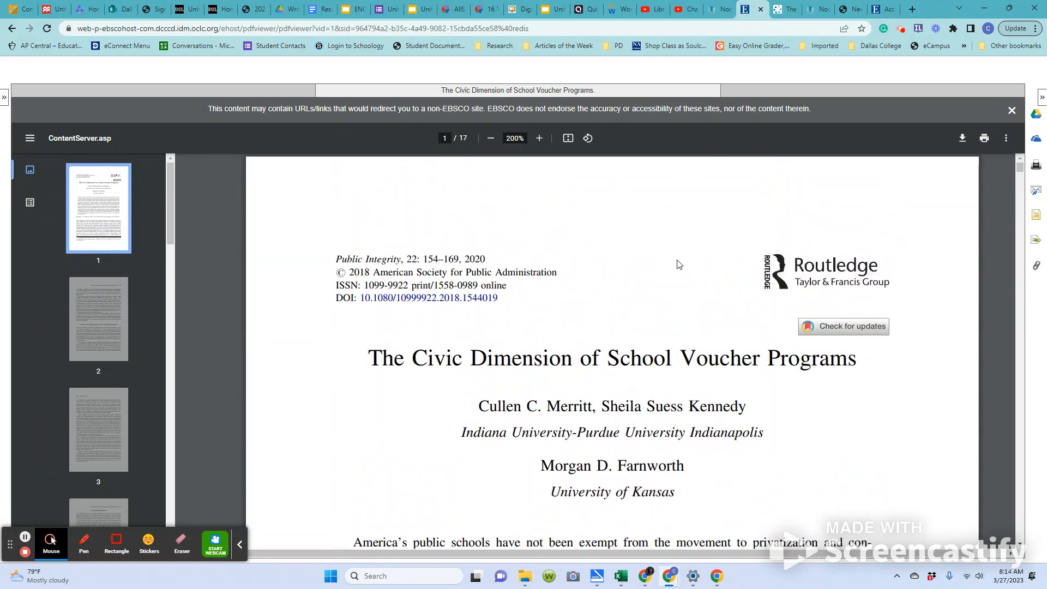
In NoodleTools, start a new notecard for the source "The Civic Dimension of School Voucher Programs"
left_click(722, 18)
scroll(647, 186, "up", 1)
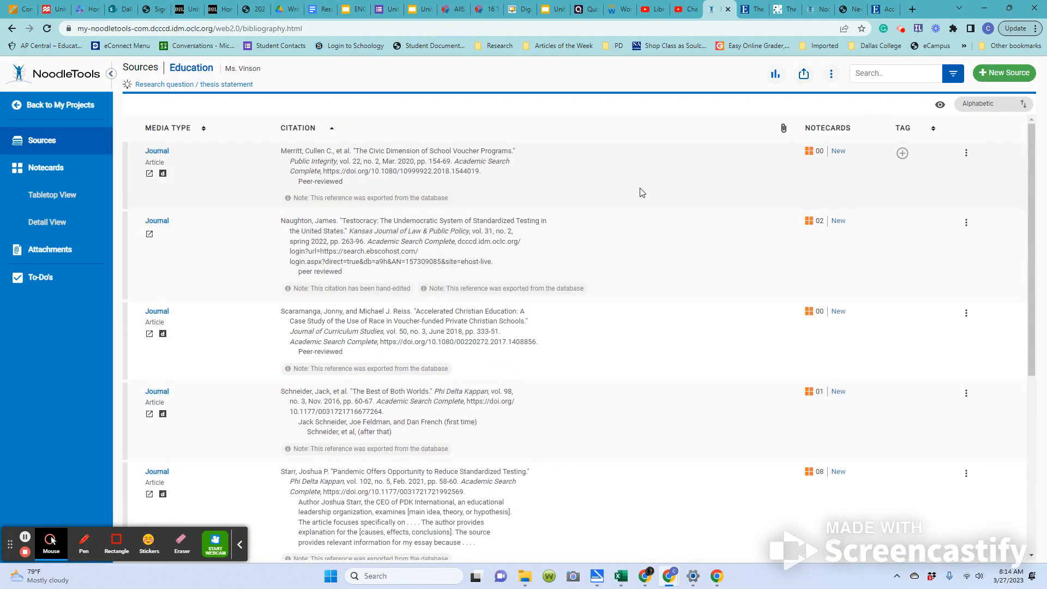
left_click(837, 153)
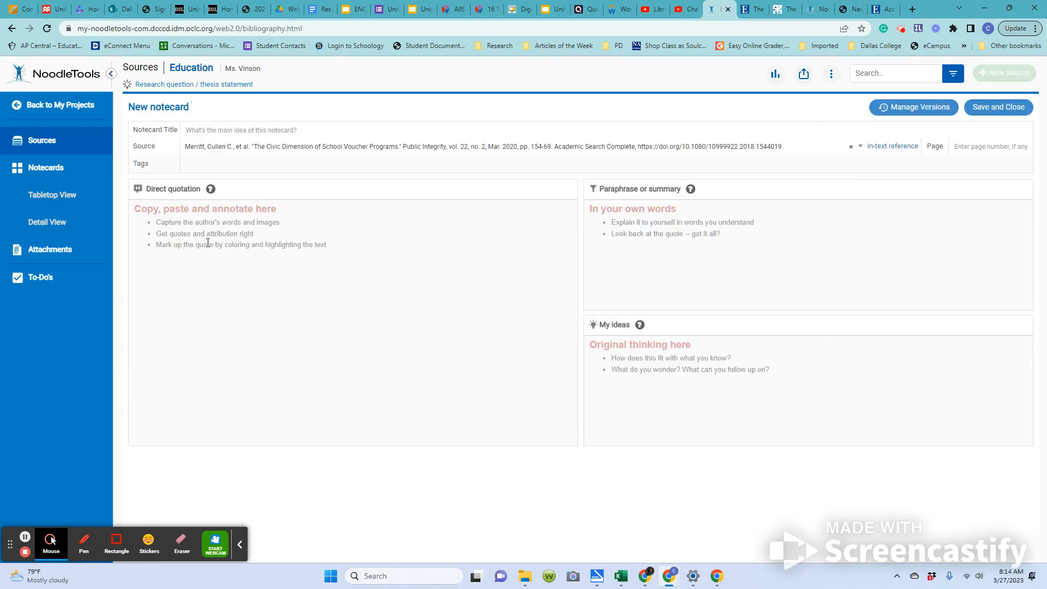
Copy the voucher article's first-page passage from "The resulting fragmentation has made" through "common language or" into the notecard's Direct quotation section
left_click(853, 11)
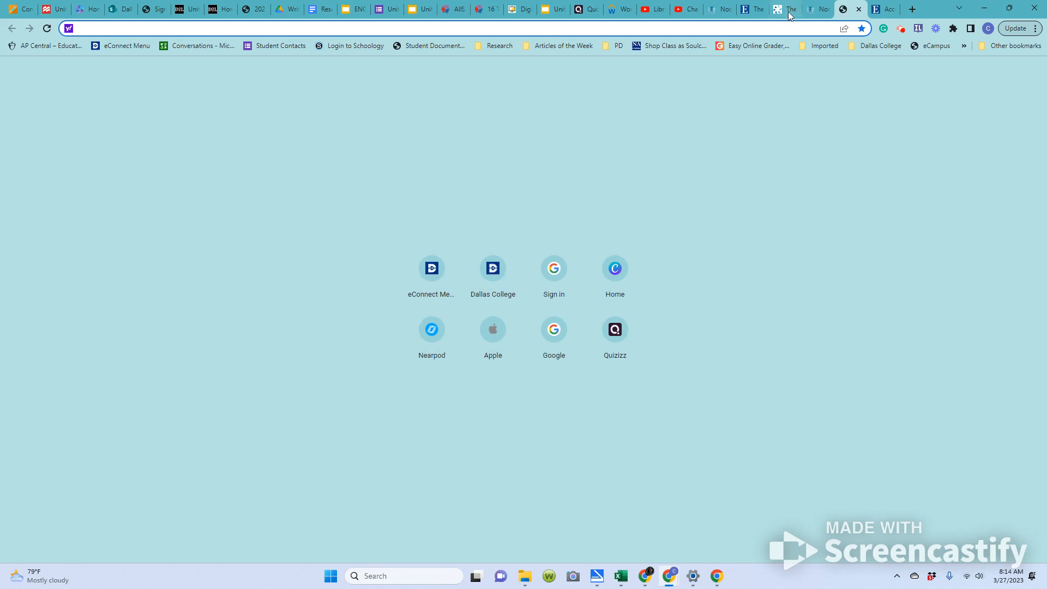
left_click(784, 11)
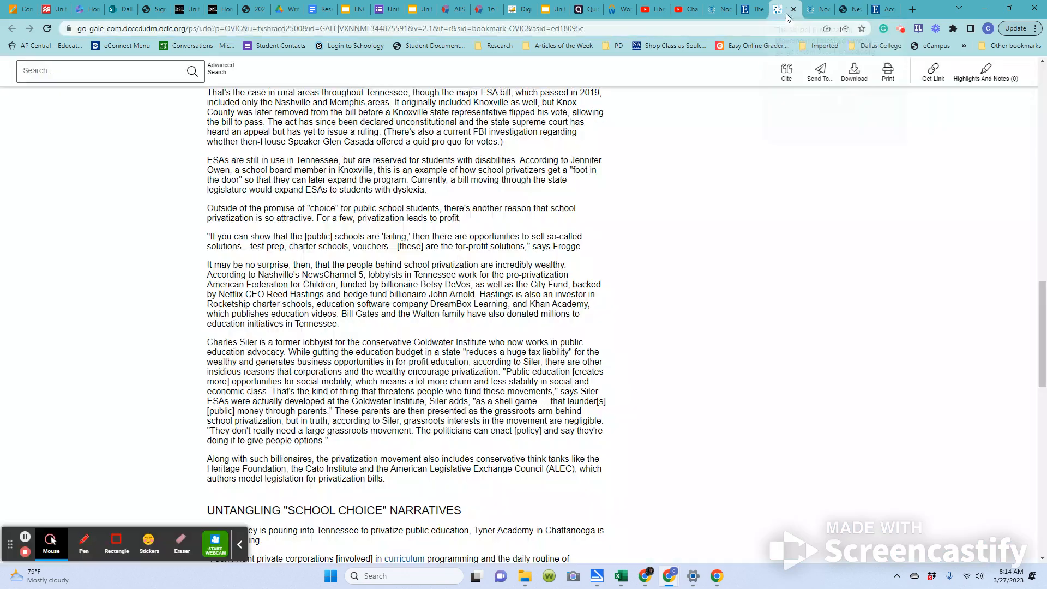
left_click(753, 9)
scroll(517, 375, "down", 4)
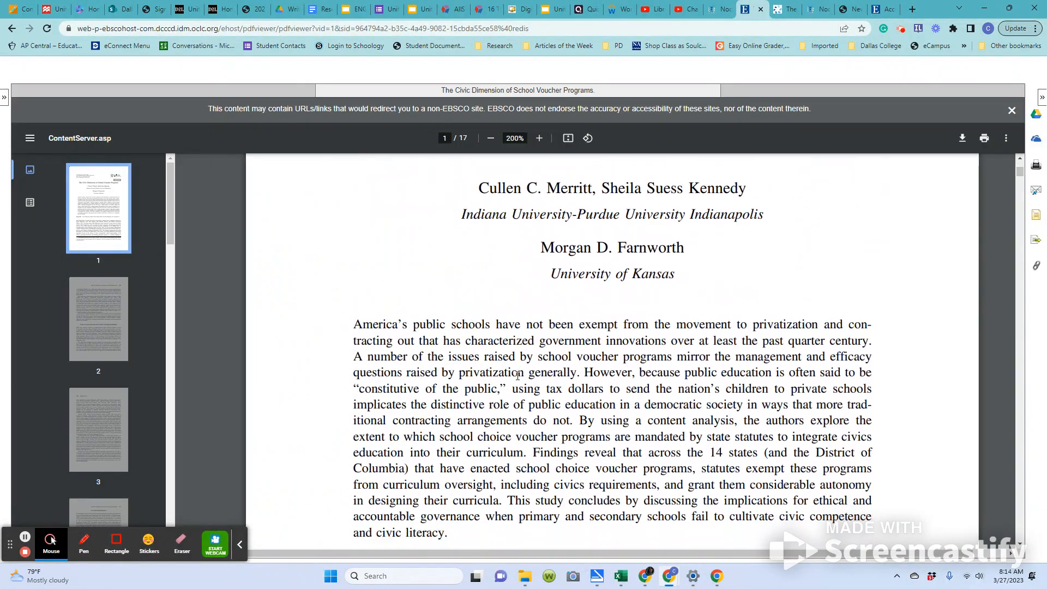
scroll(517, 375, "down", 6)
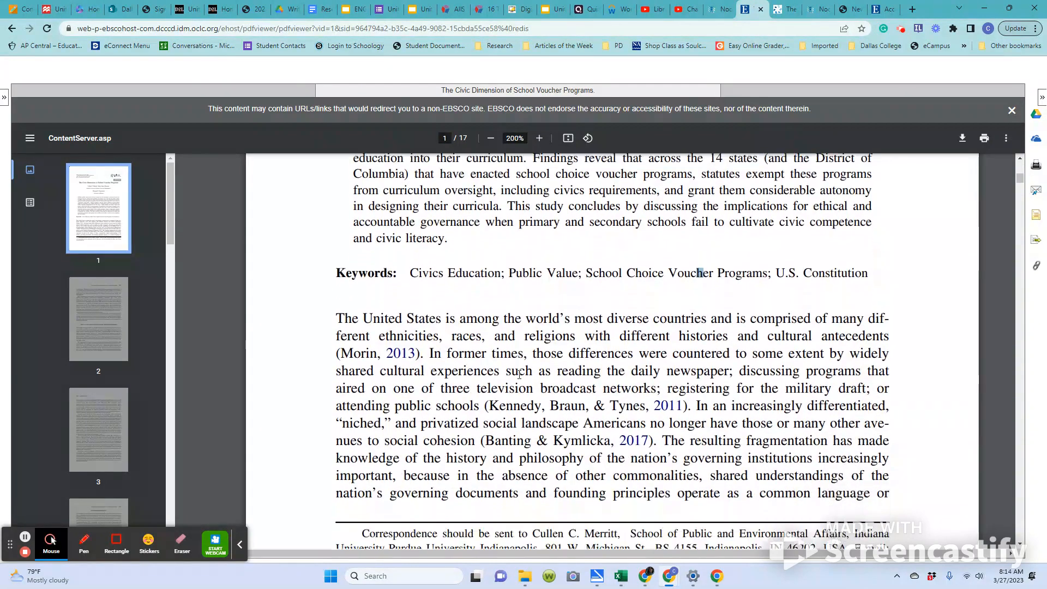
scroll(520, 374, "down", 1)
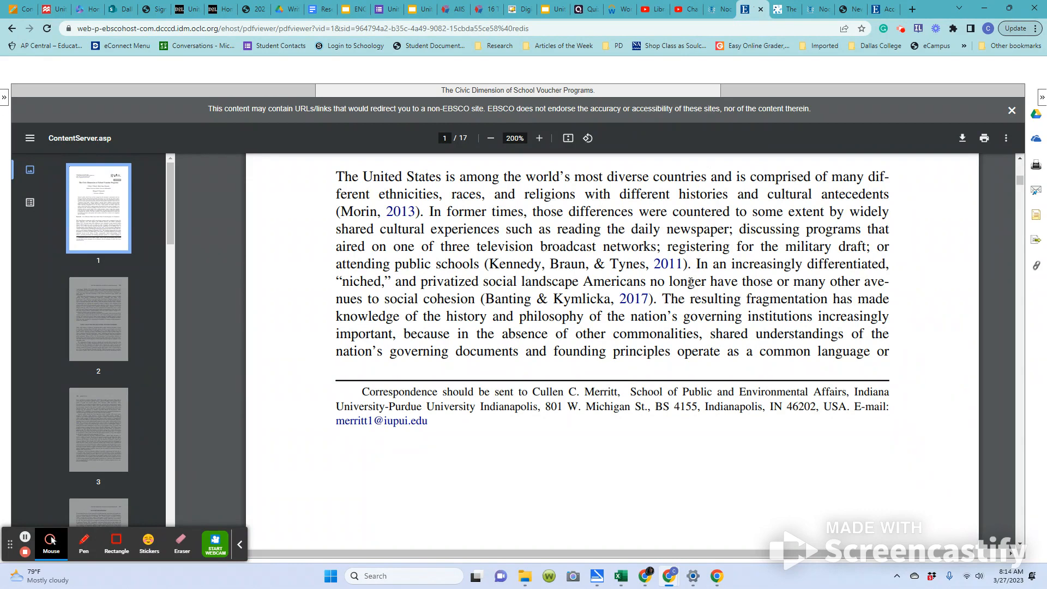
left_click_drag(694, 264, 661, 352)
left_click(683, 370)
left_click_drag(663, 299, 897, 355)
key("ctrl+c")
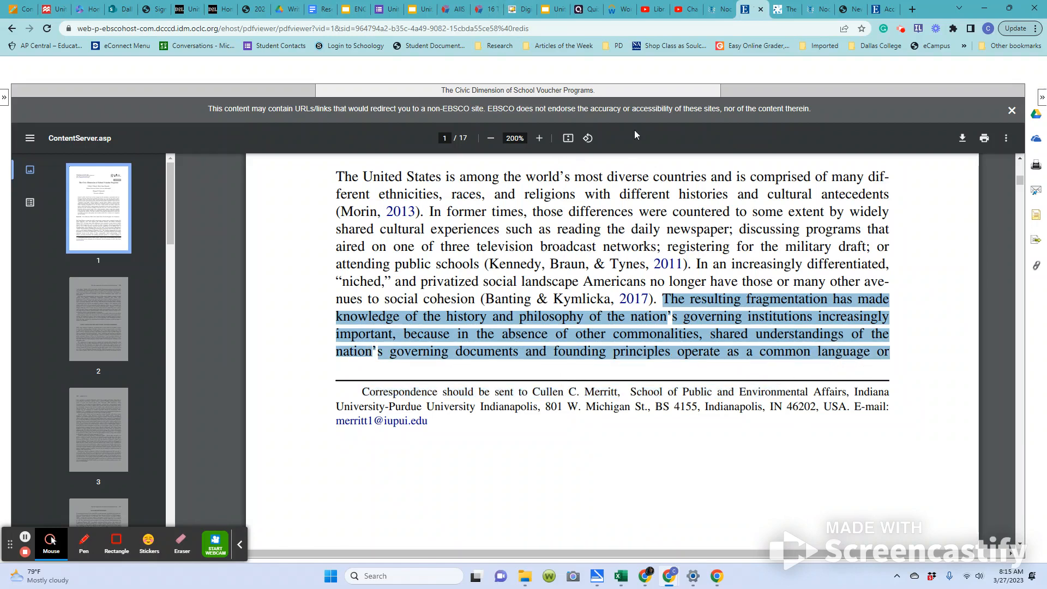
left_click(715, 9)
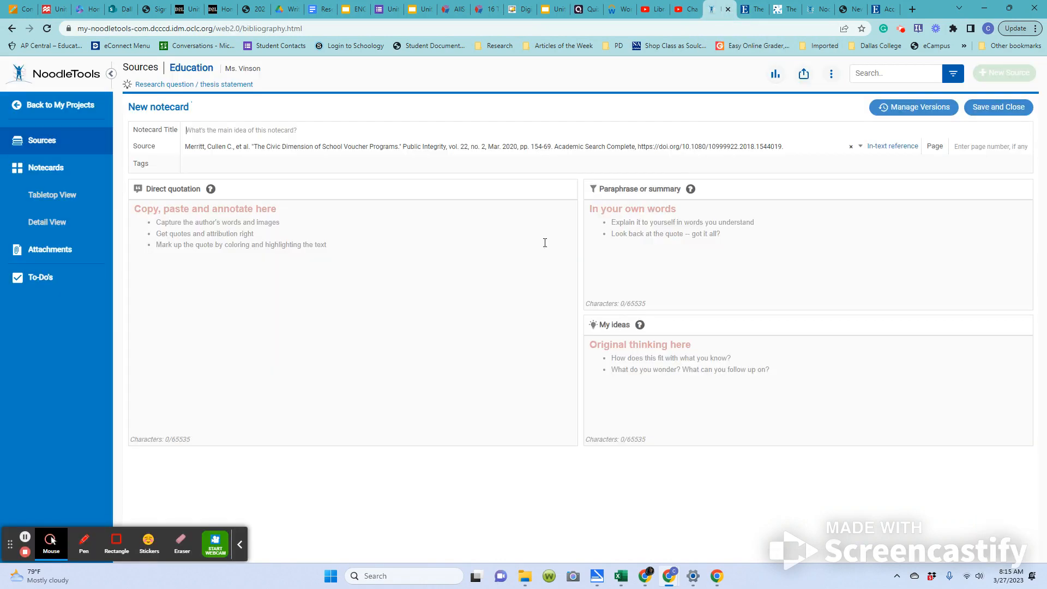
left_click(135, 210)
key("ctrl+v")
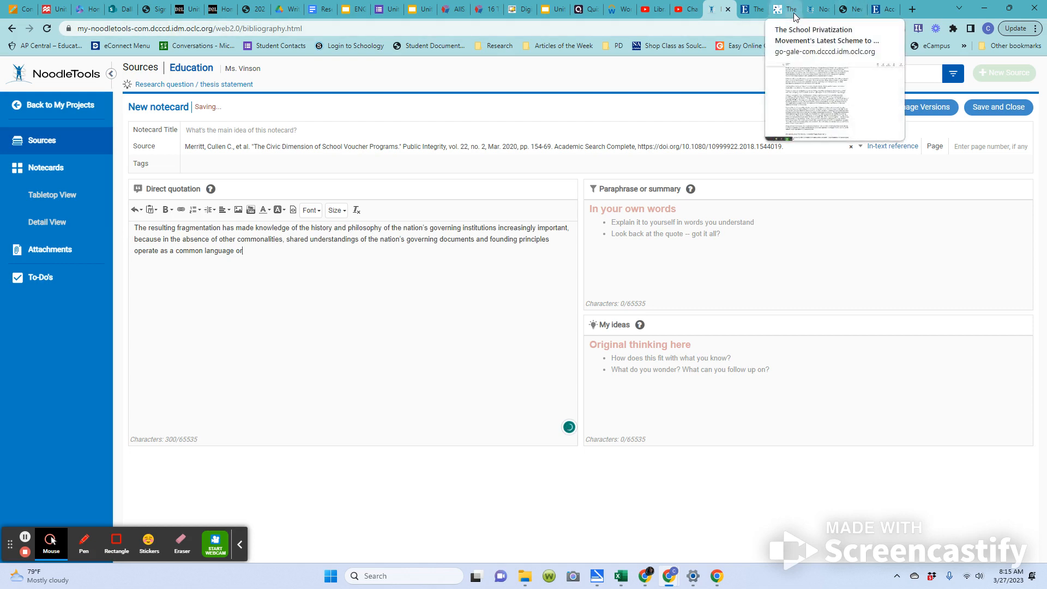
Append the rest of that sentence from the article's next page, from "civil religion" through "communication and participation", to the direct quotation
left_click(755, 9)
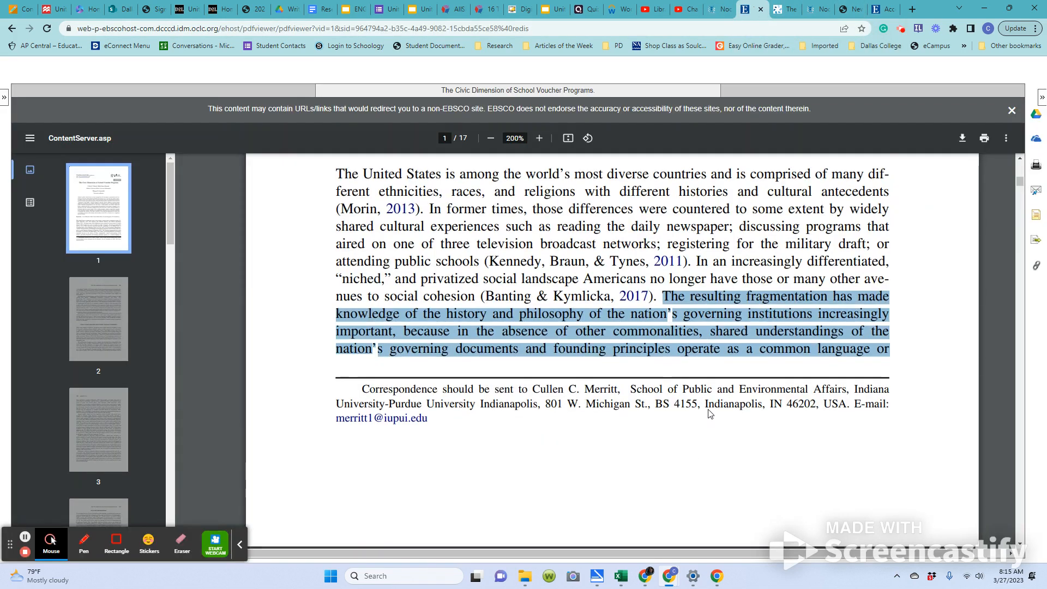
scroll(703, 436, "down", 5)
scroll(710, 415, "down", 4)
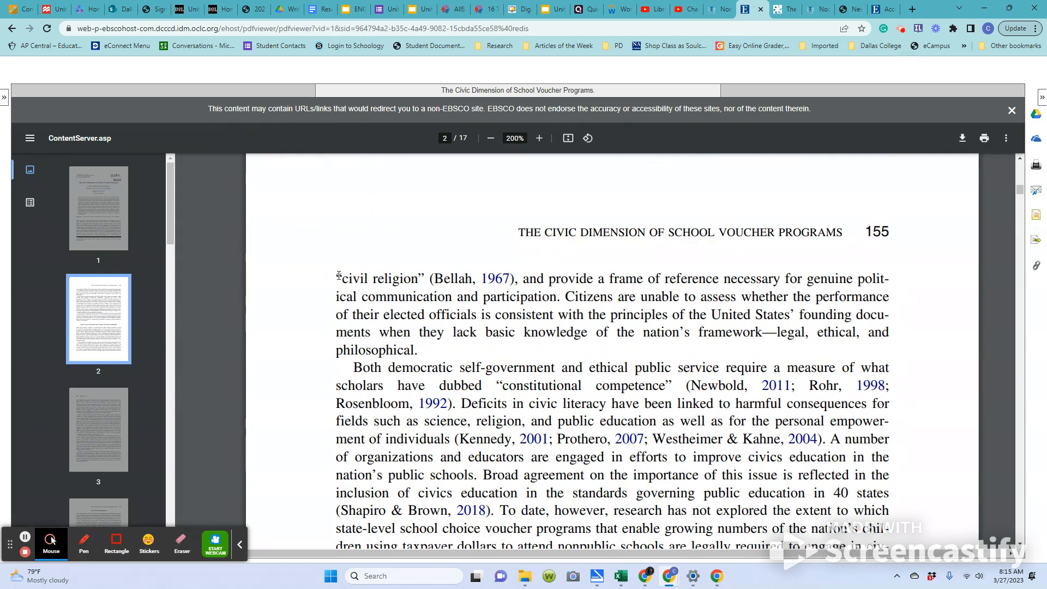
left_click_drag(335, 278, 563, 298)
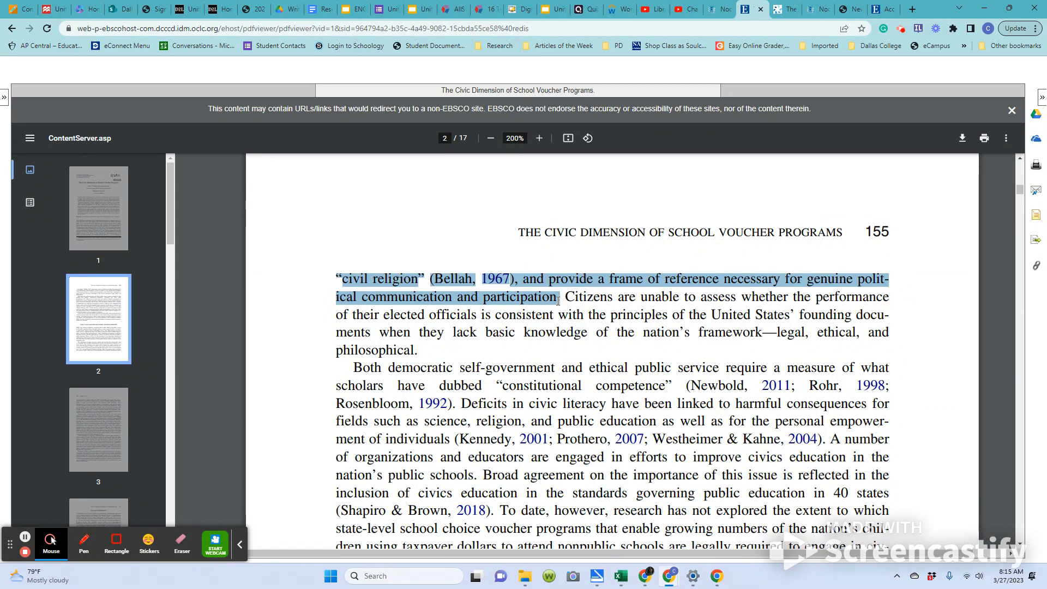
left_click(712, 9)
left_click(253, 256)
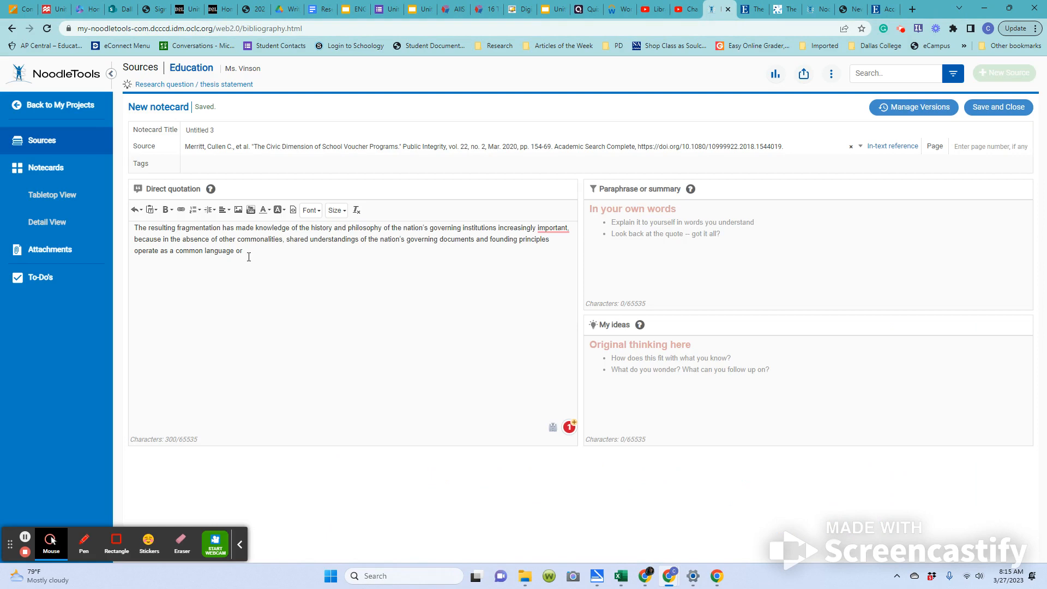
type("\"civil religion\" (Bellah, 1967), and provide a frame of reference necessary for genuine political communication and participation.")
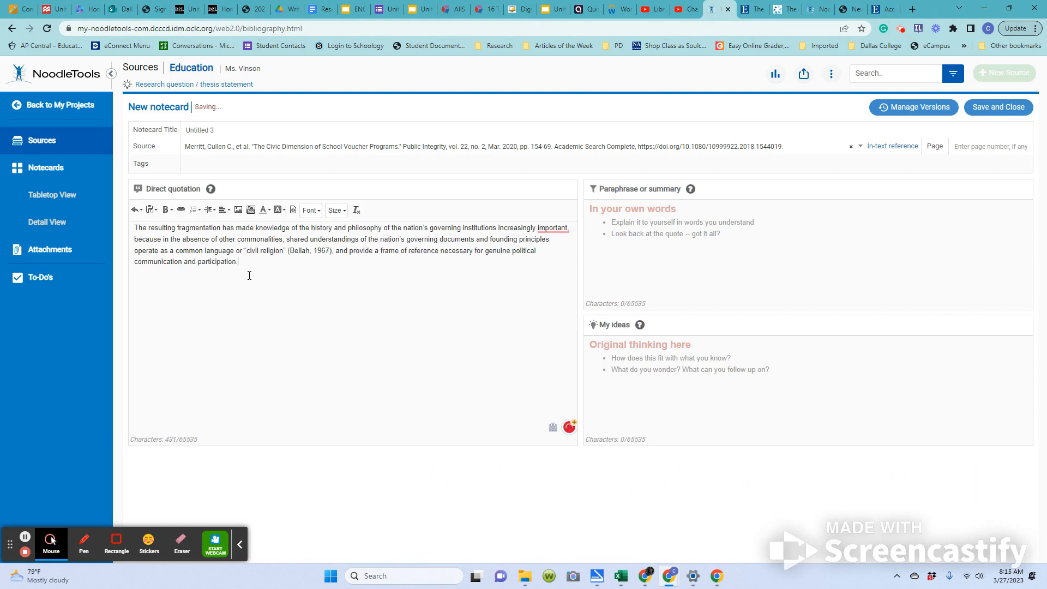
Check which article pages the quotation spans and enter 154-155 as the notecard's page number
left_click(751, 9)
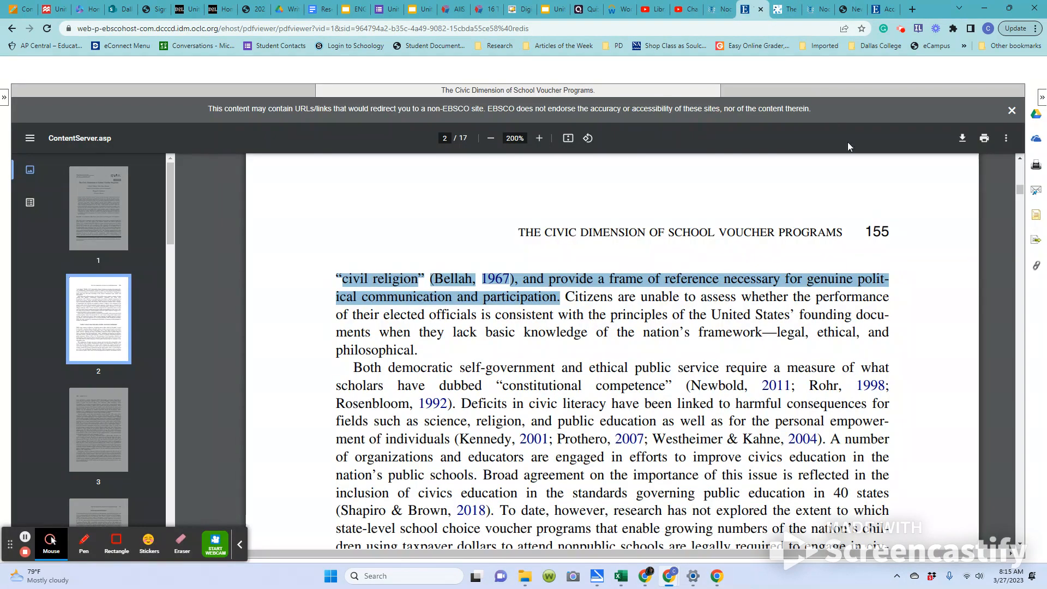
scroll(883, 235, "up", 10)
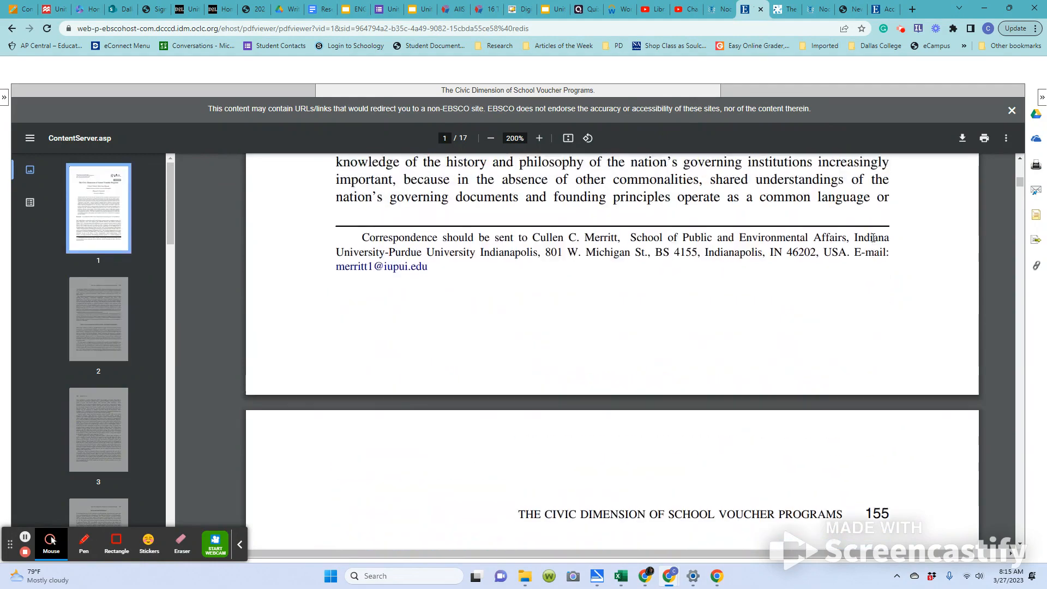
scroll(878, 231, "up", 5)
scroll(872, 243, "down", 8)
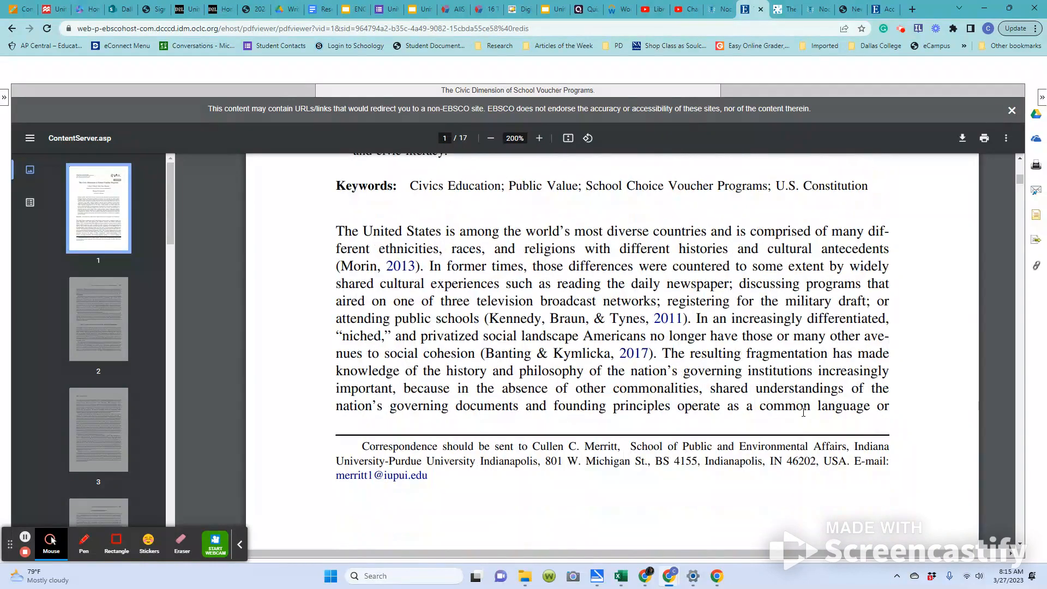
scroll(803, 388, "up", 5)
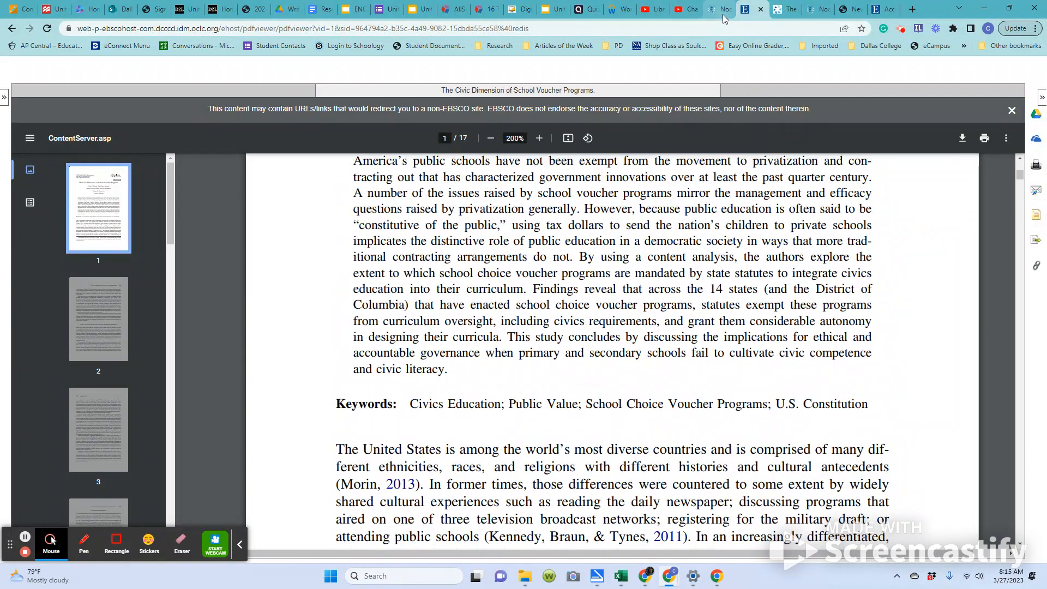
left_click(719, 9)
left_click(958, 148)
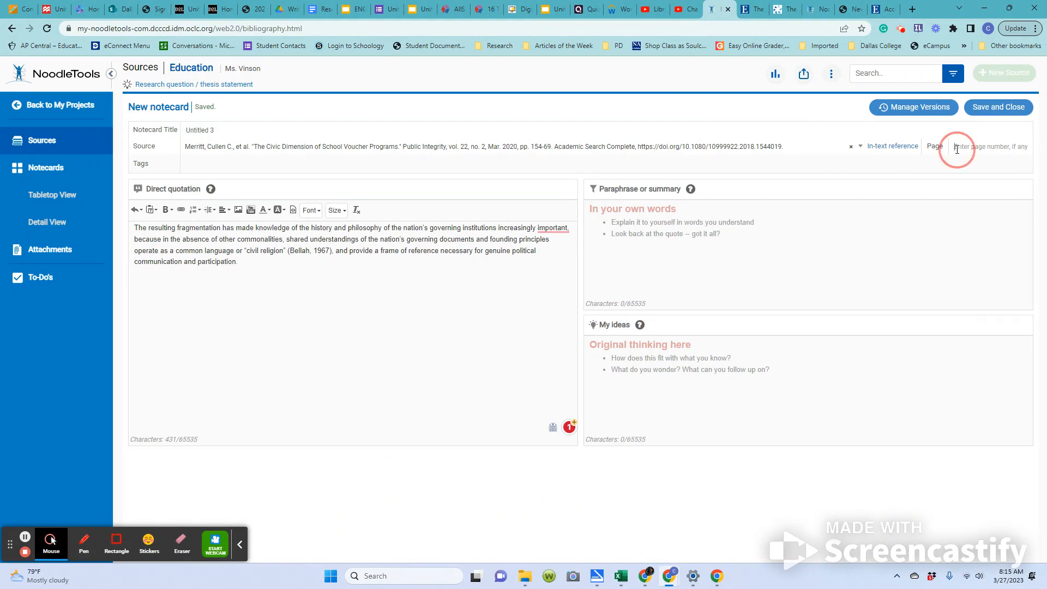
type("154-155")
left_click(993, 160)
Title the notecard "common language"
left_click(217, 131)
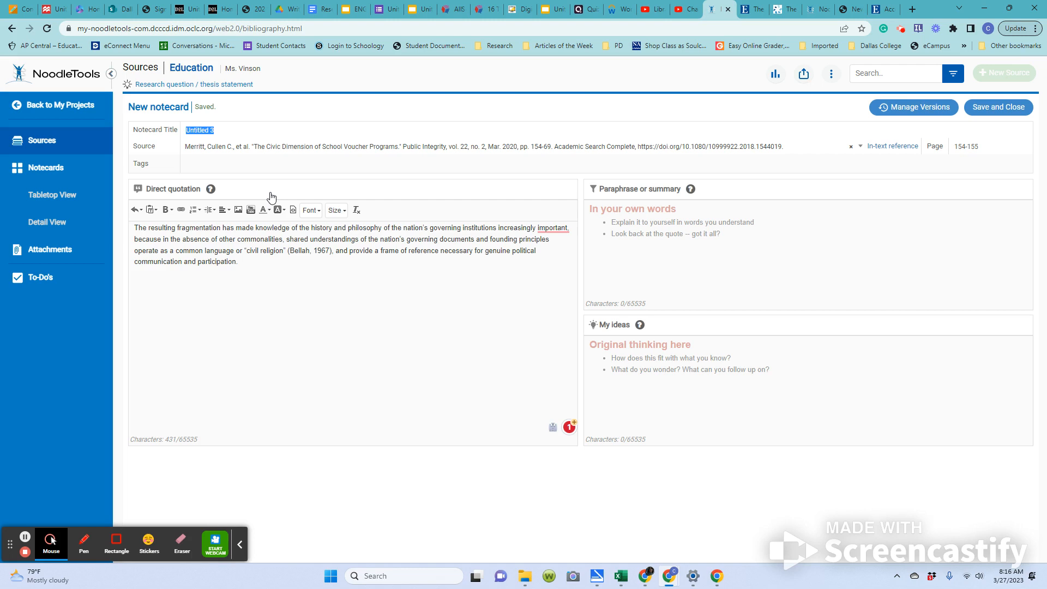
type("com")
type("mon language")
Enter "Why is civics education important to a democracy? Should there be a national civics set of standards?" under My ideas, then save and close the notecard
left_click(590, 347)
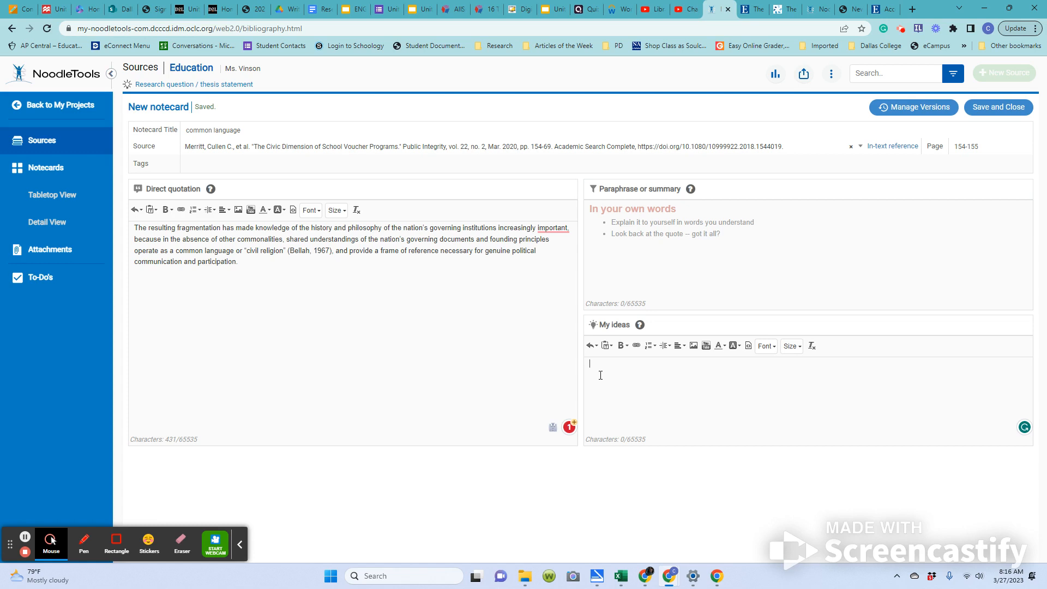
type("Why is civics education important to a democra")
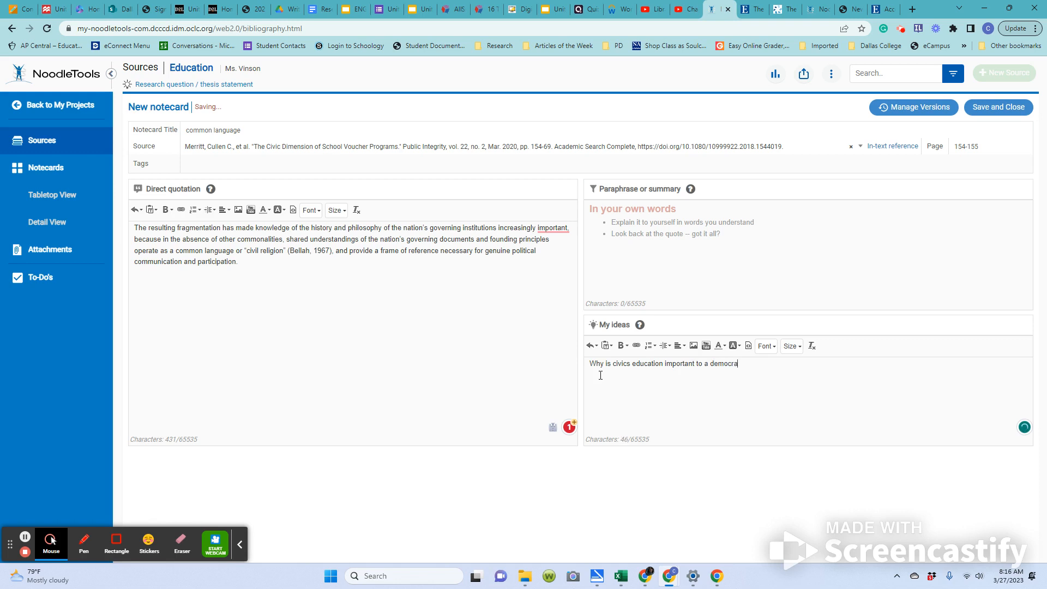
type("cy? Should there be a national civics")
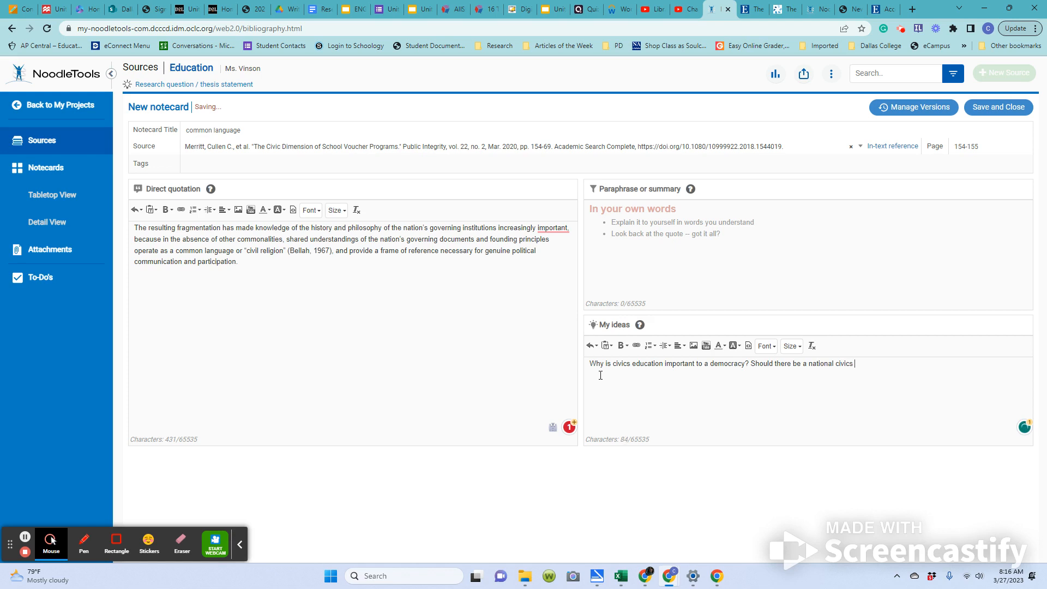
type(" set of standards?")
left_click(999, 104)
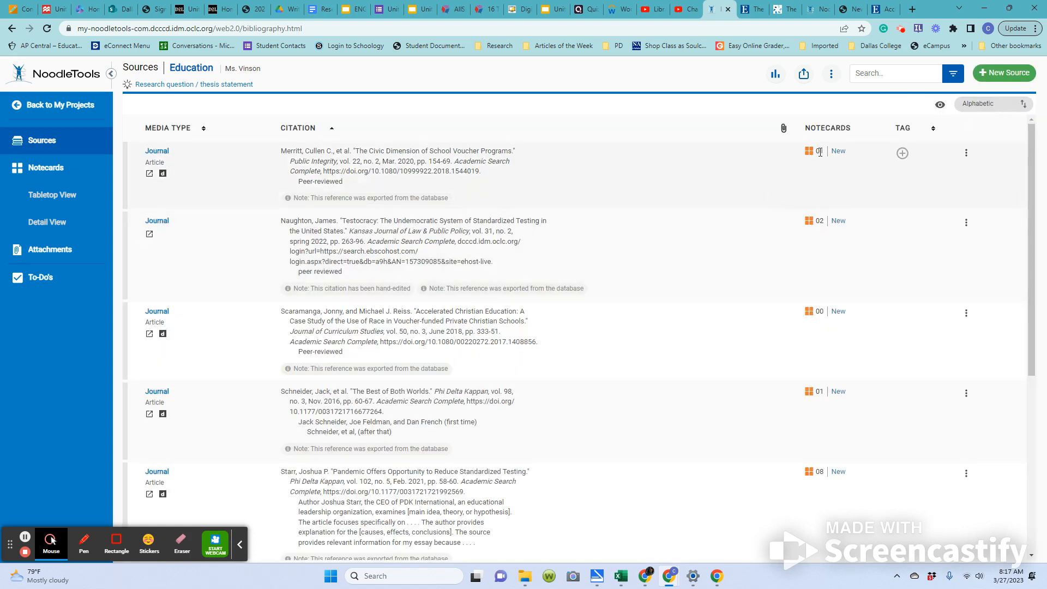
scroll(731, 336, "down", 6)
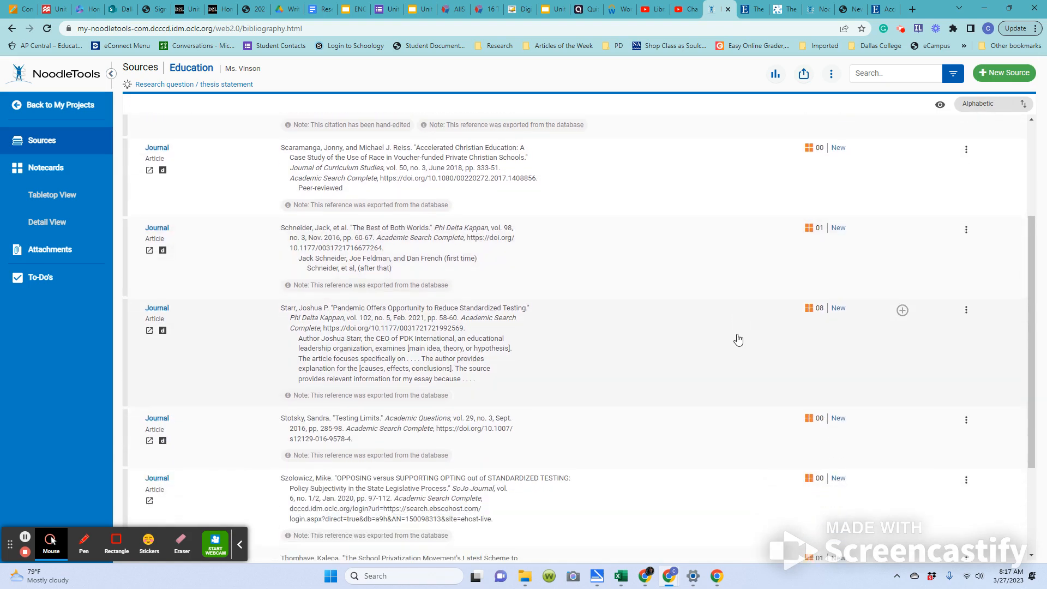